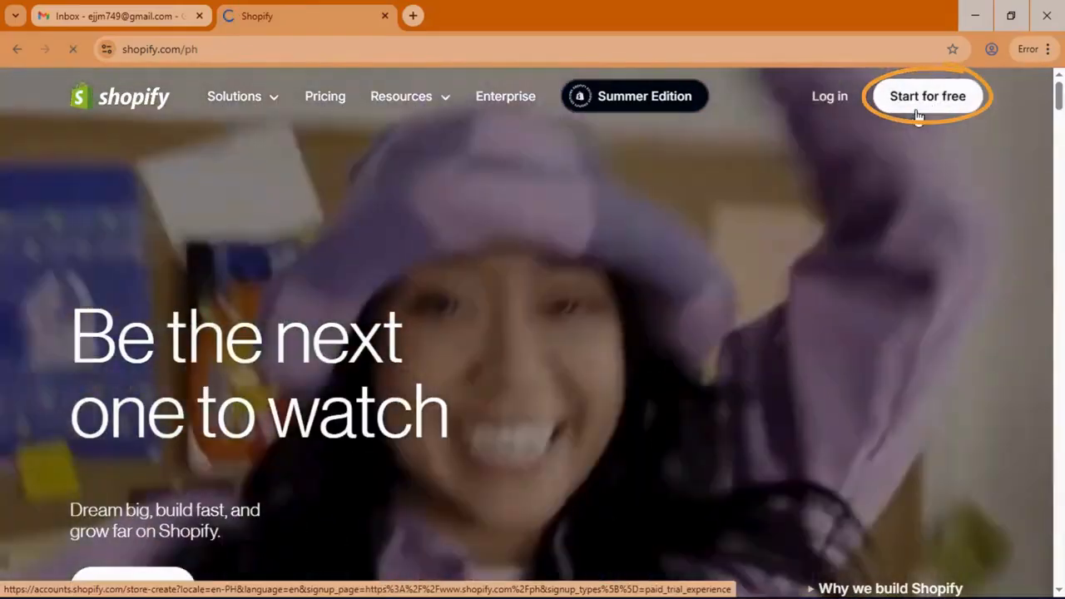
Step: Start a free-trial sign-up from the Shopify homepage
click(919, 114)
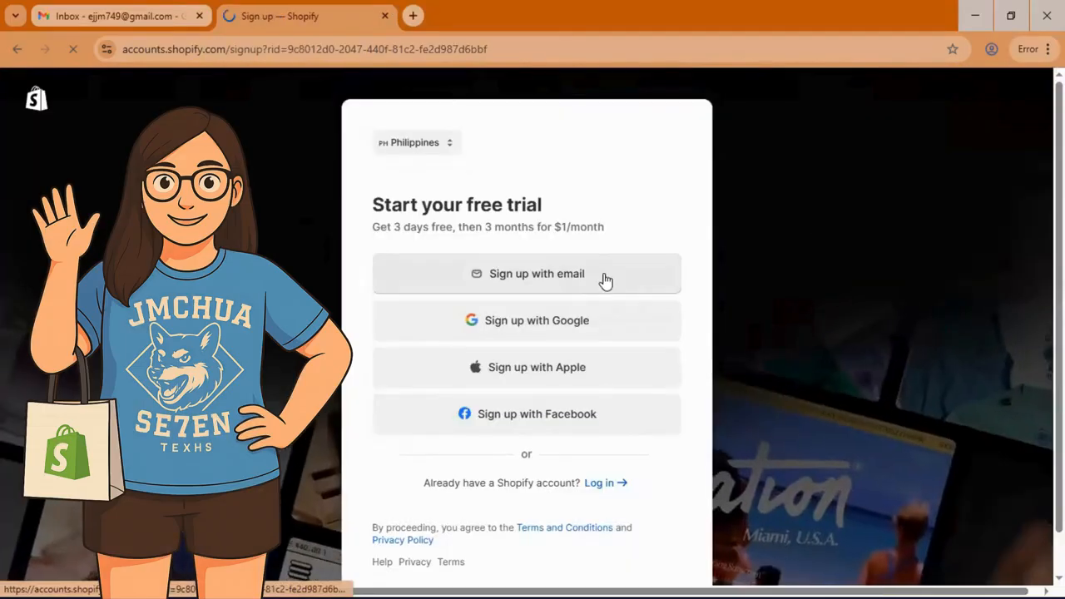
Step: Create the Shopify account by signing up with an email address and account password
click(604, 281)
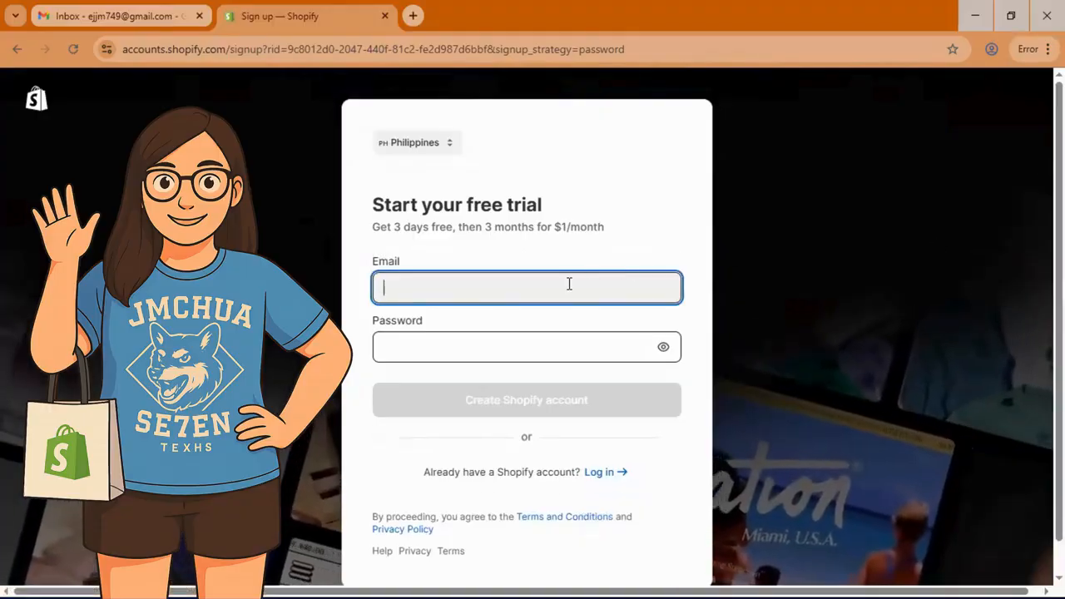
click(543, 337)
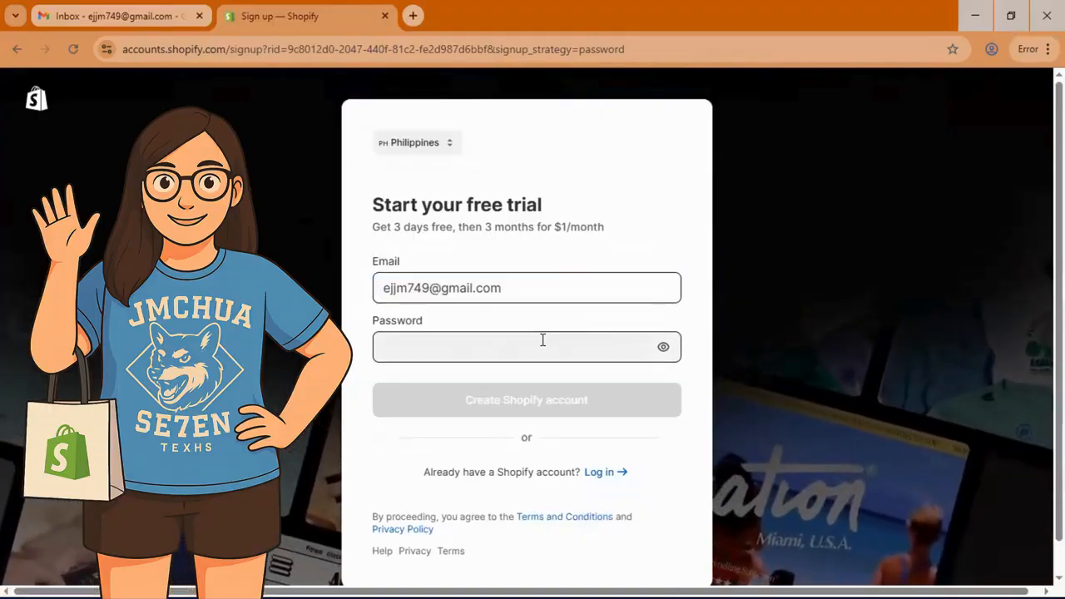
text(•••••••)
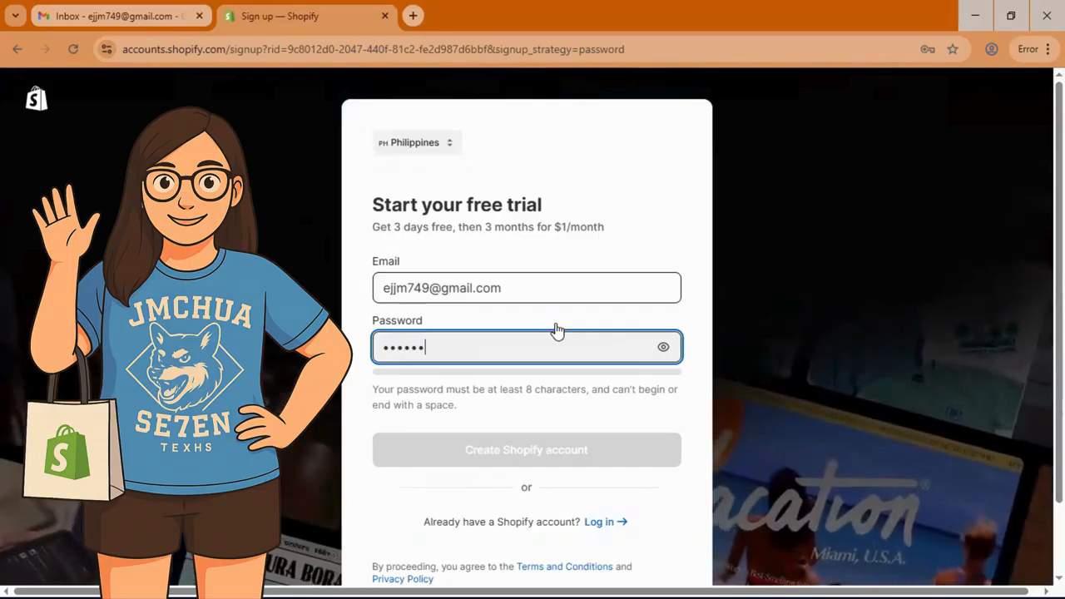
text(•••)
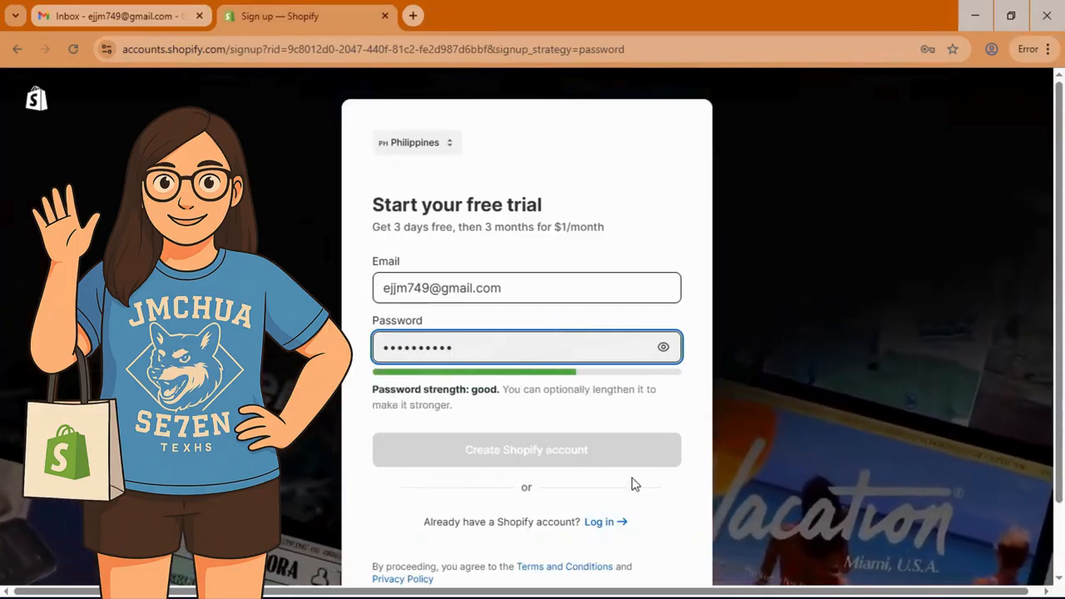
scroll(546, 451, down, 1)
click(549, 380)
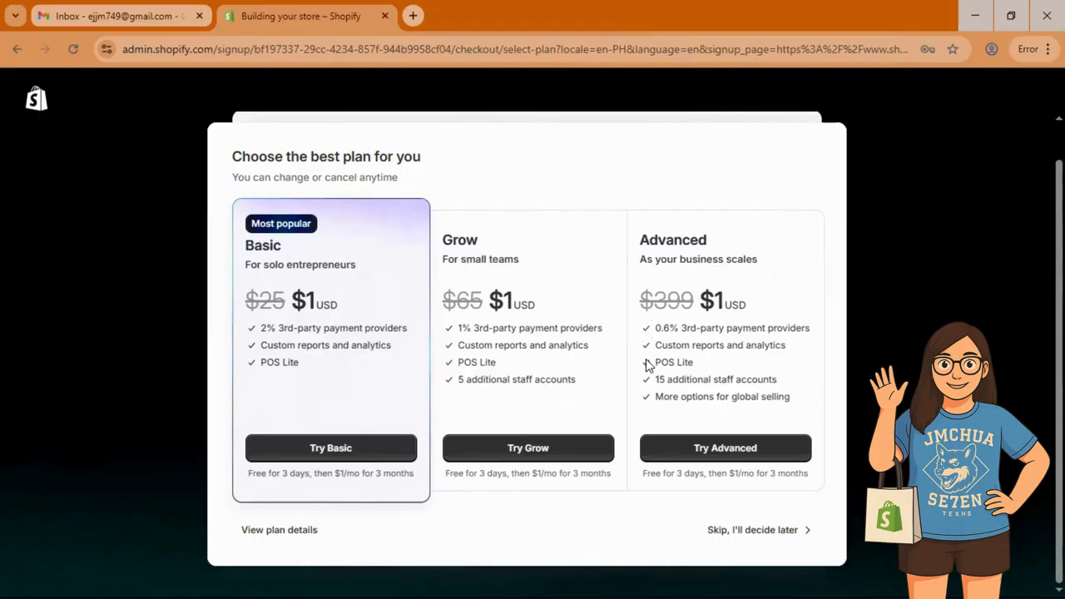
Step: Skip choosing a plan for now
click(732, 536)
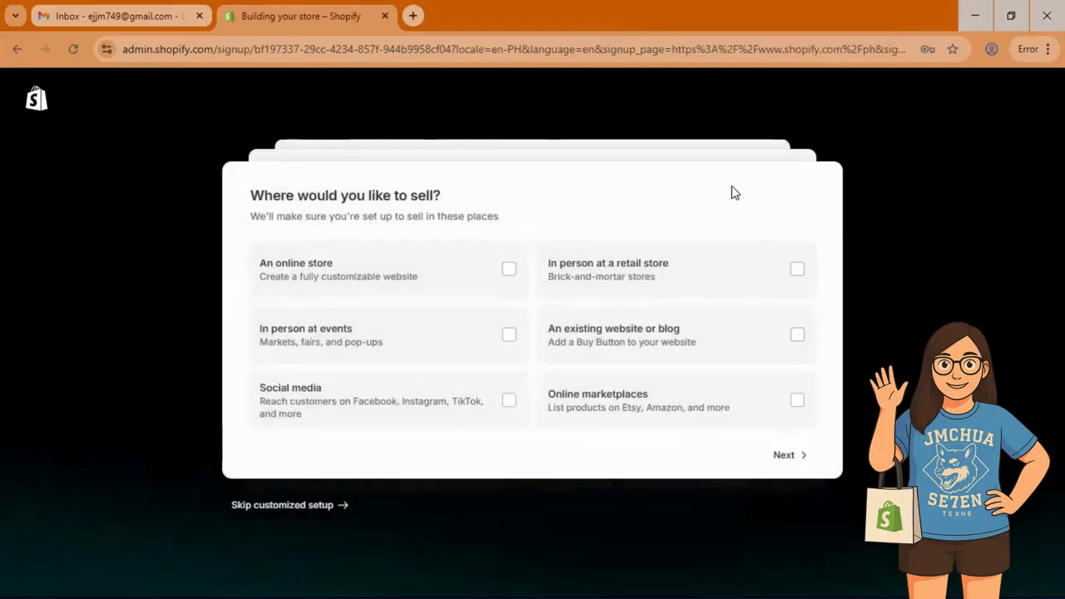
drag(245, 196, 514, 223)
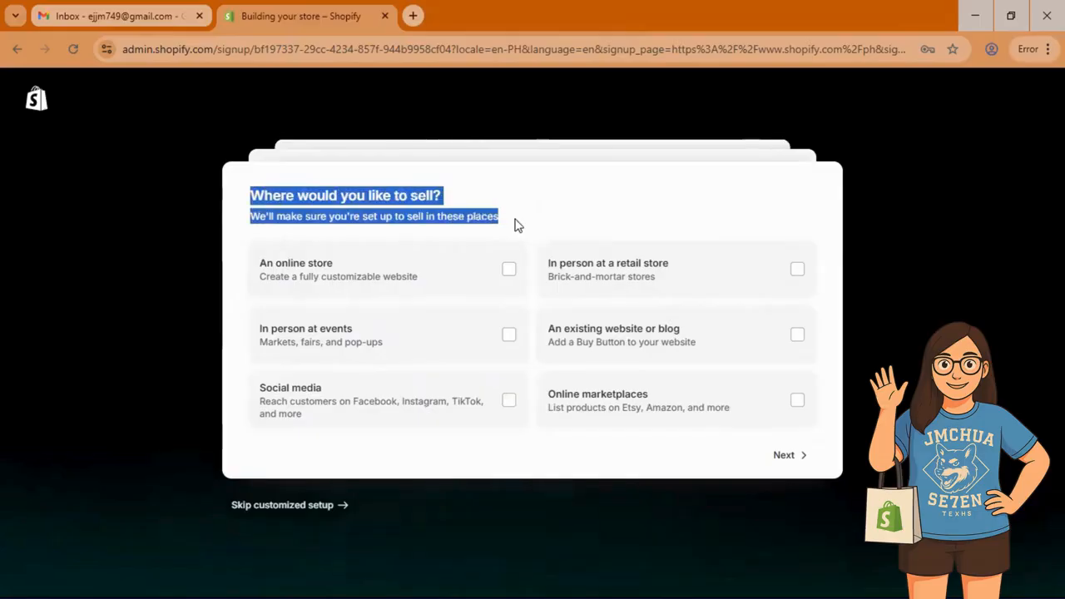
click(513, 216)
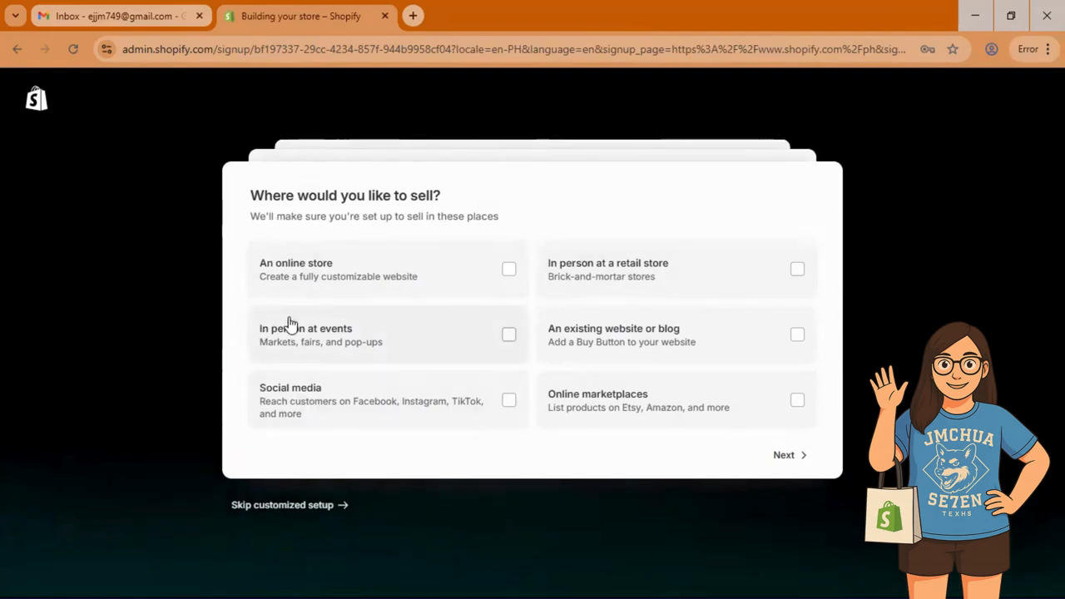
Step: Choose selling through an online store as a new business or idea
click(510, 270)
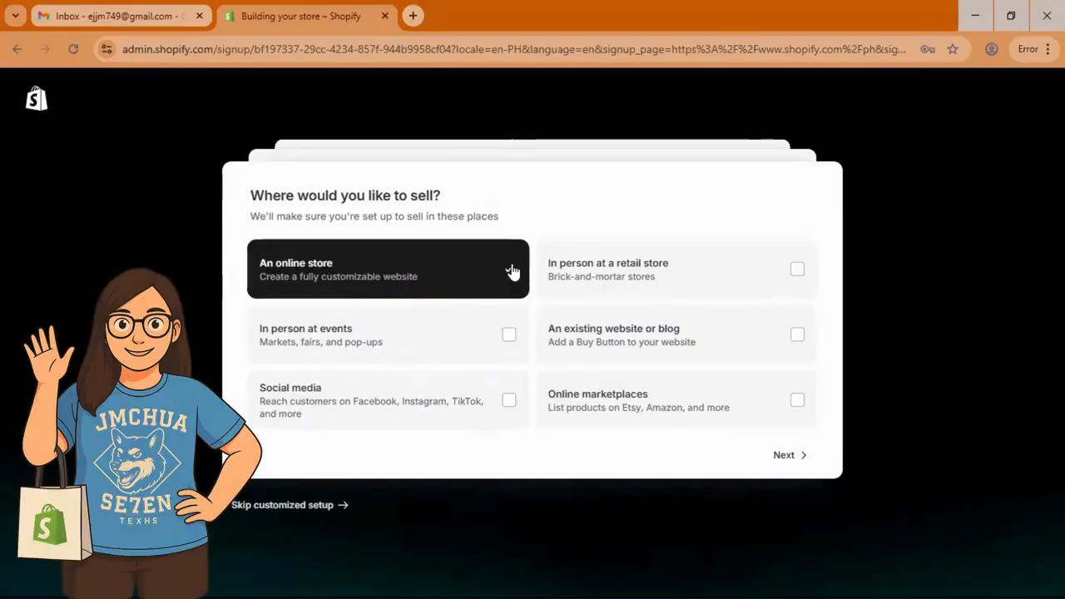
click(795, 457)
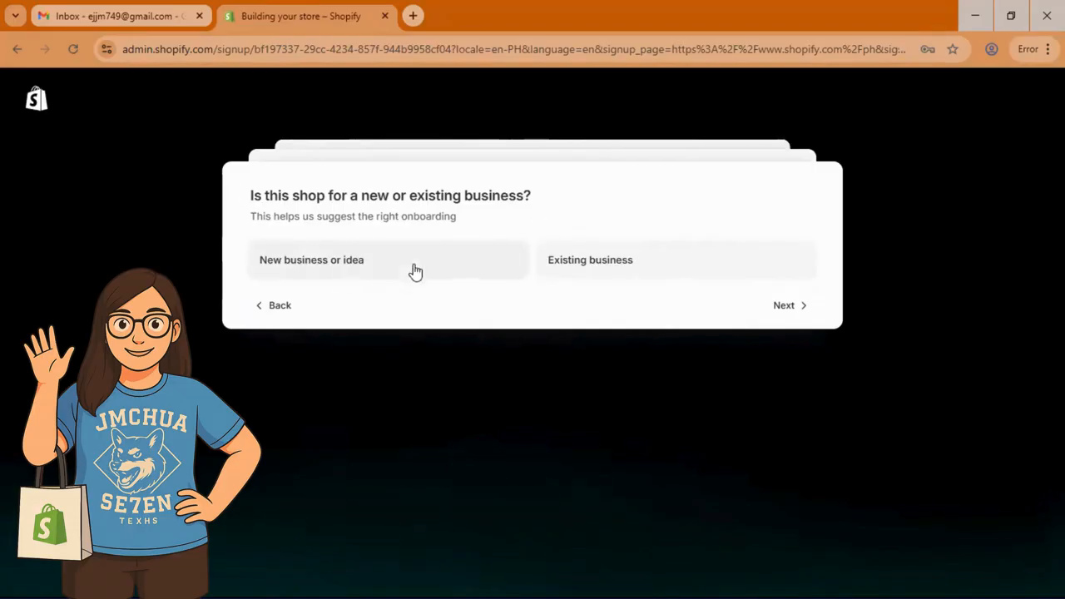
click(336, 268)
click(784, 307)
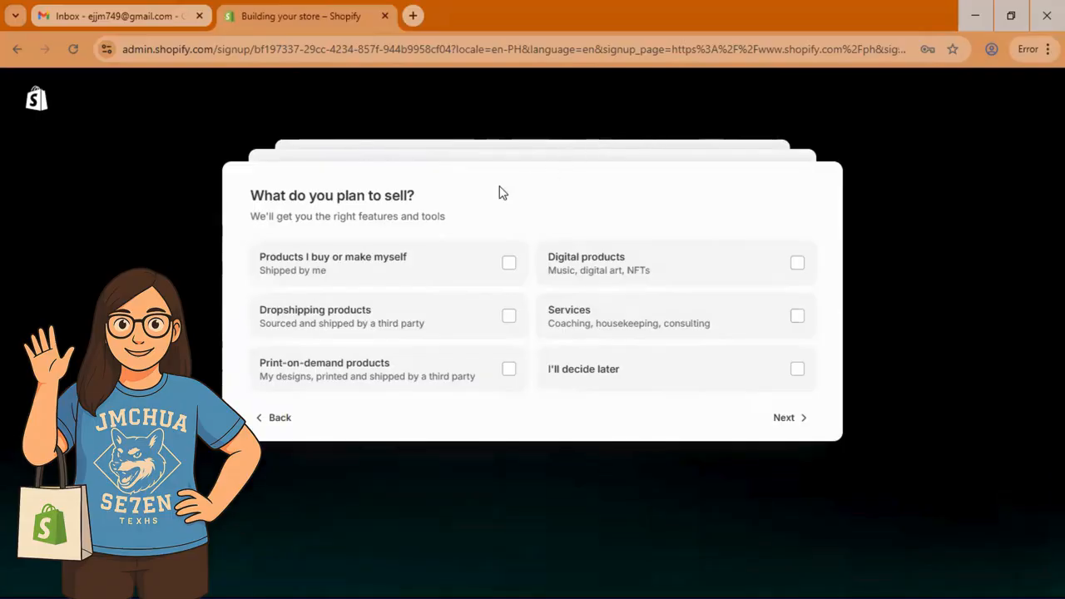
Step: Choose 'Products I buy or make myself' and finish onboarding to create the store
drag(260, 197, 444, 209)
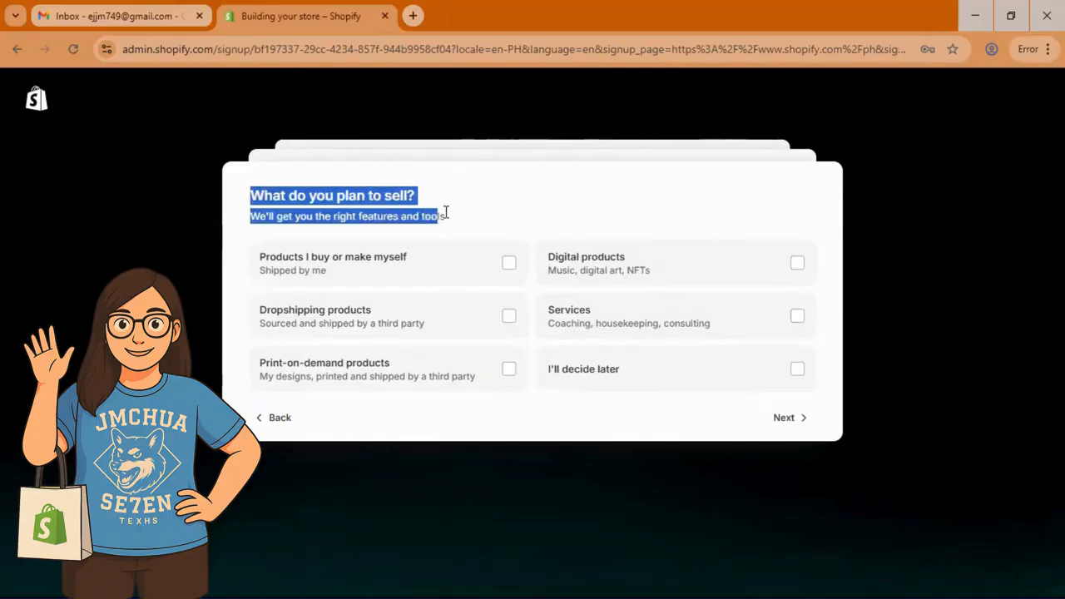
click(491, 205)
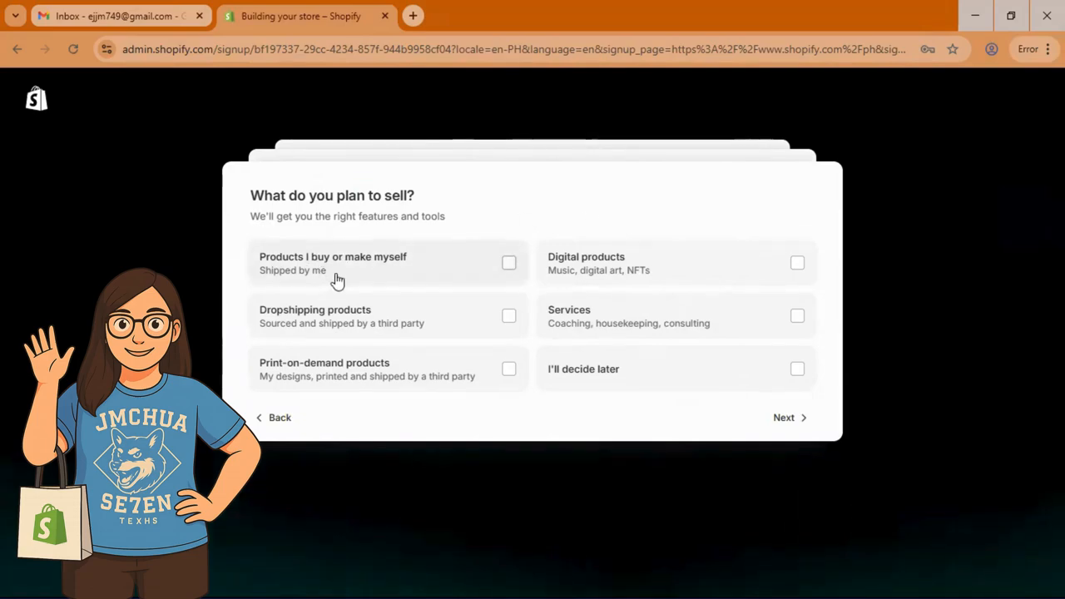
click(511, 264)
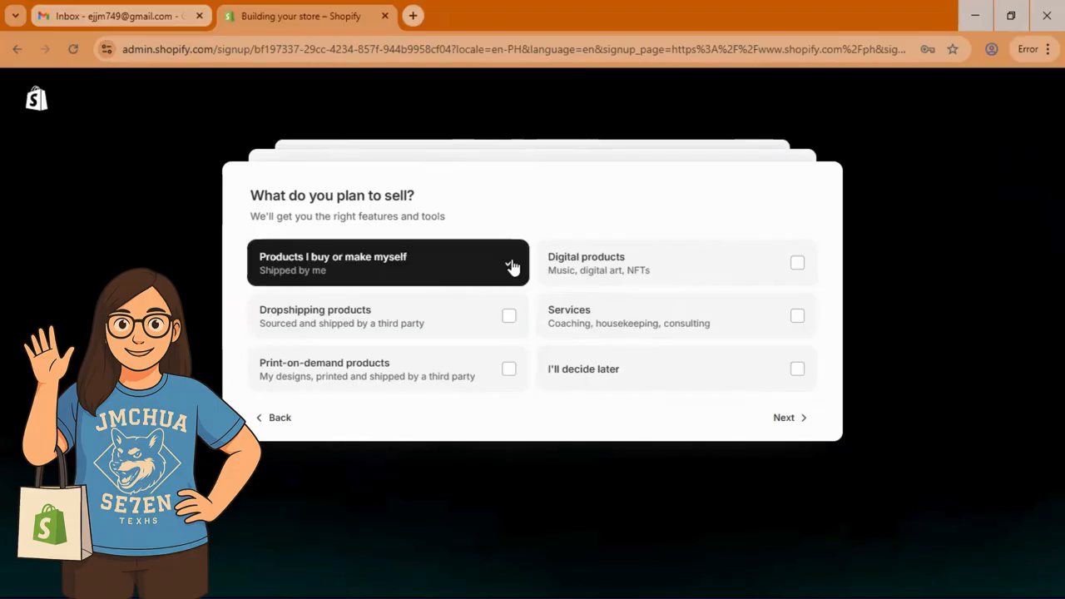
click(788, 415)
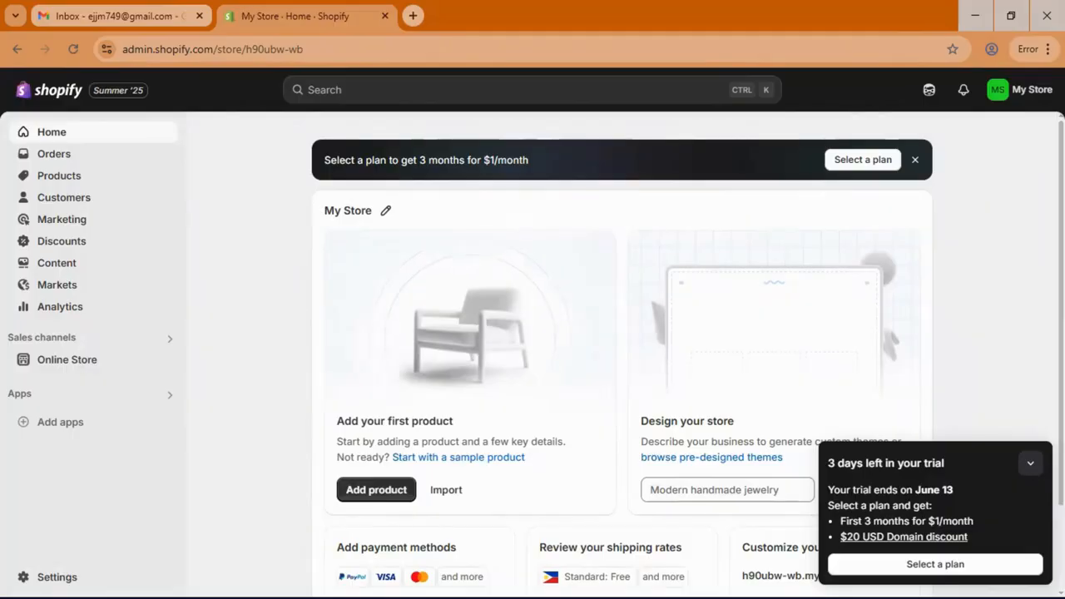
Step: Open the Sidekick setup guide and start its 'Name your store' task
click(1030, 463)
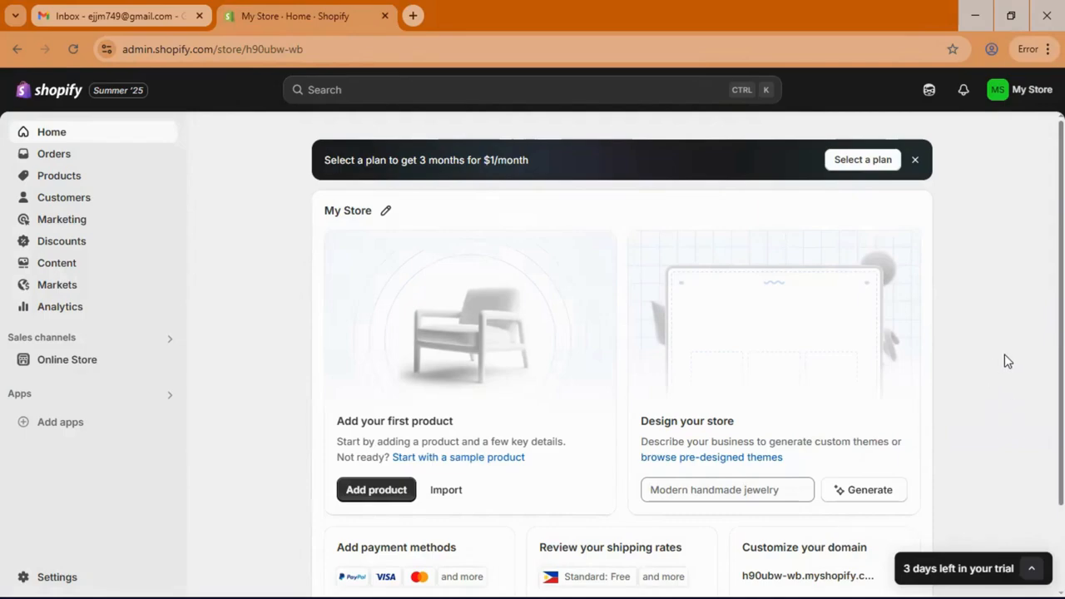
scroll(1007, 361, down, 1)
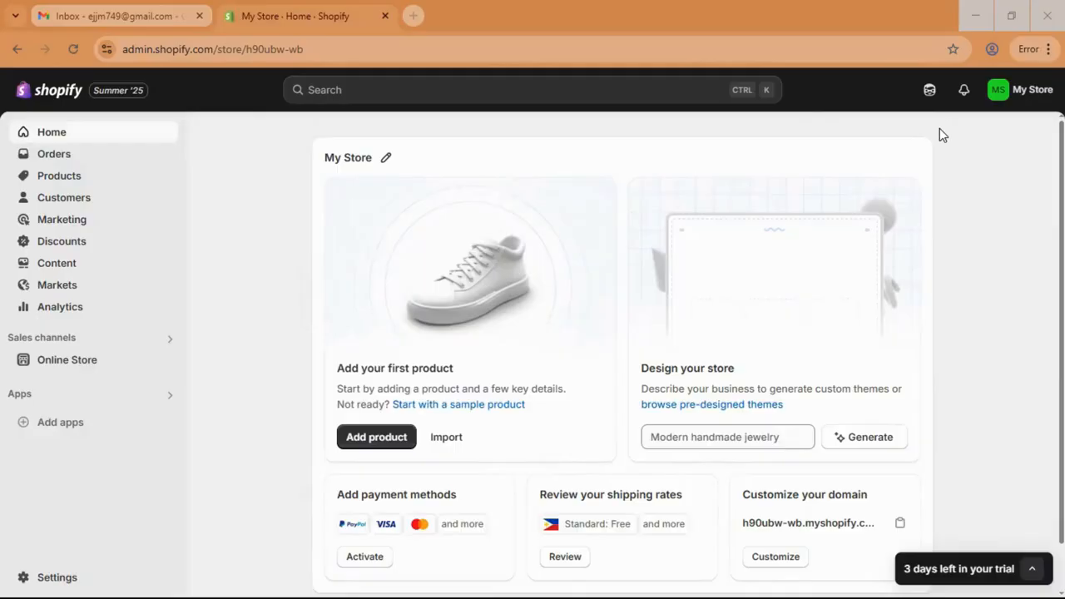
click(928, 90)
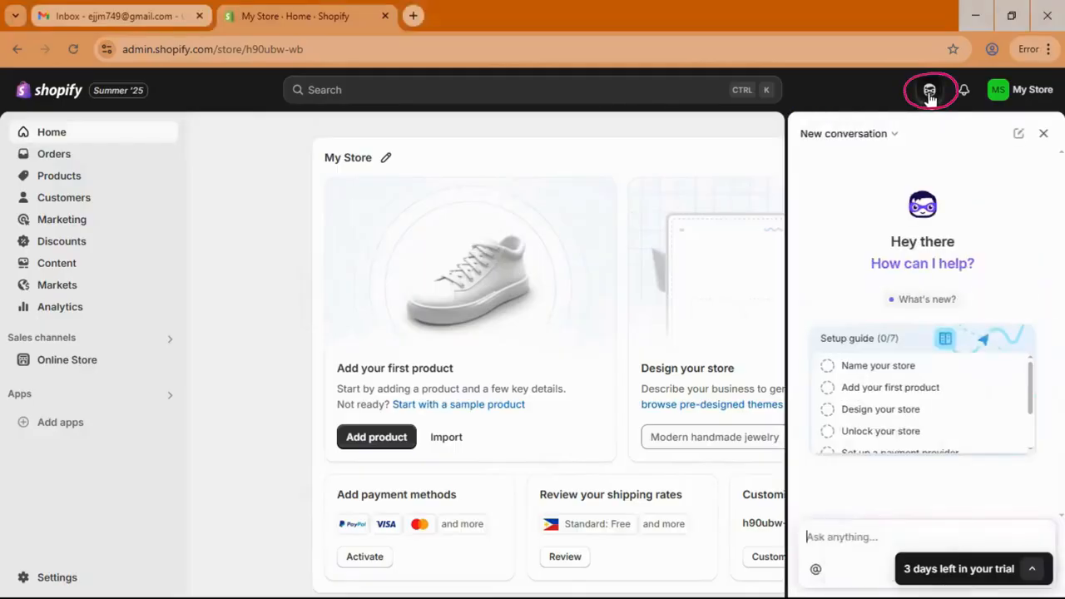
click(847, 338)
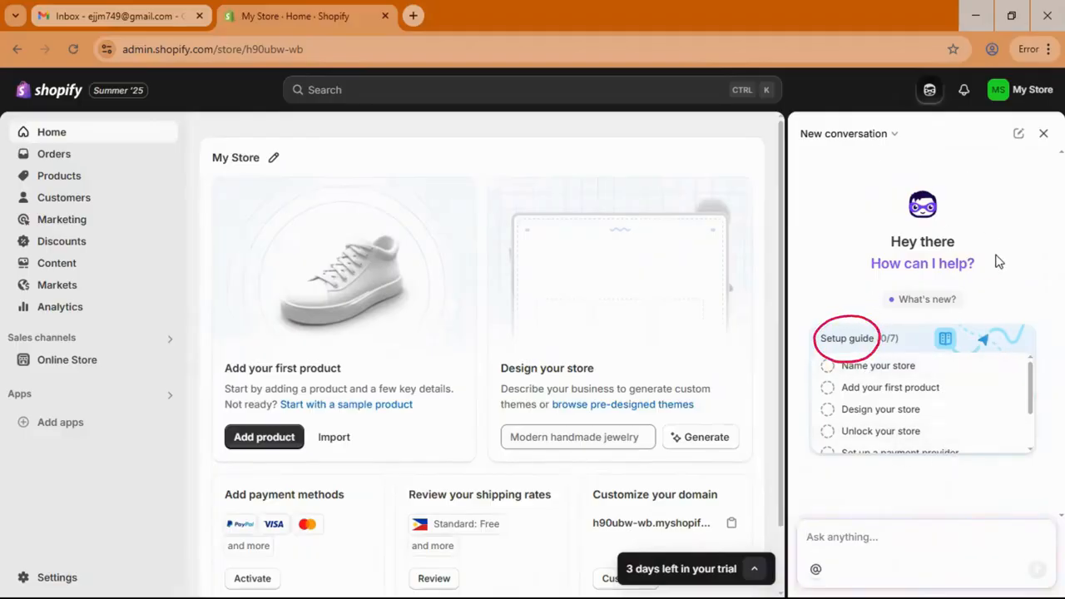
click(865, 370)
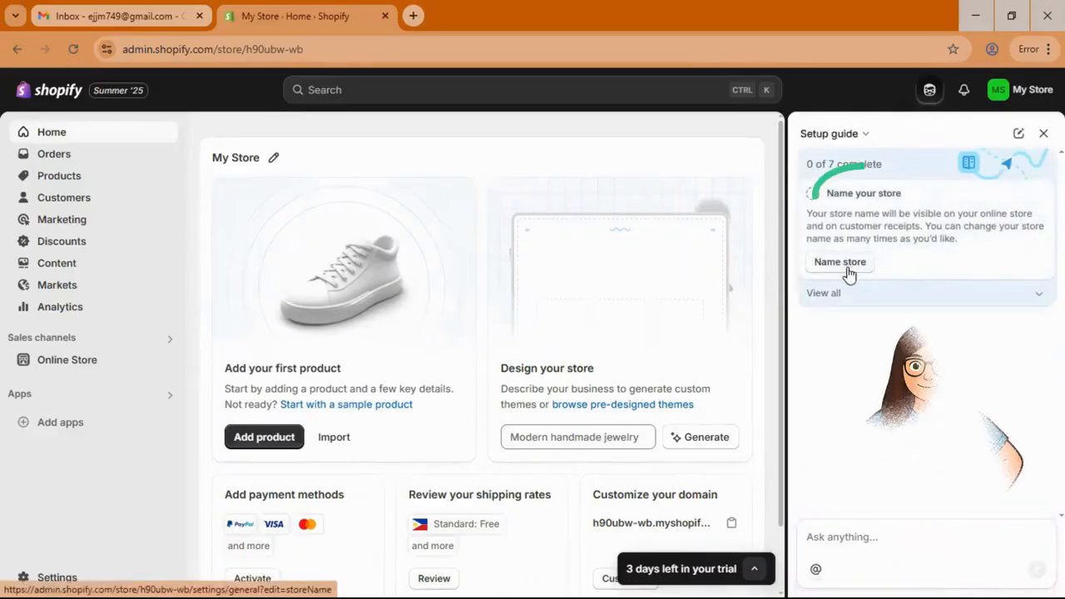
click(840, 263)
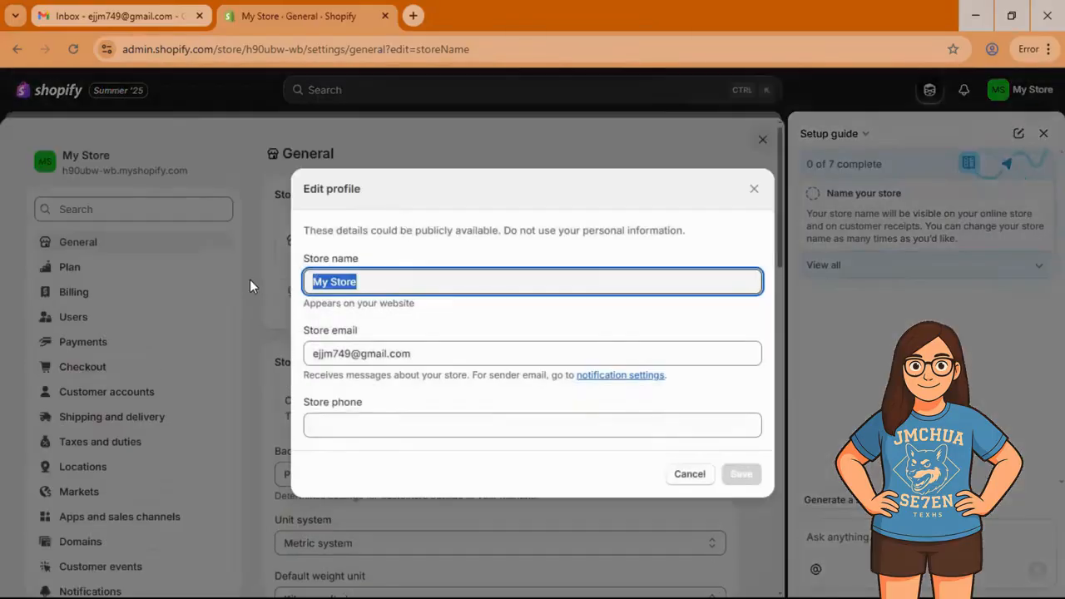
Step: Rename the store to 'Thy Alli Bag' and save it
text(Thy)
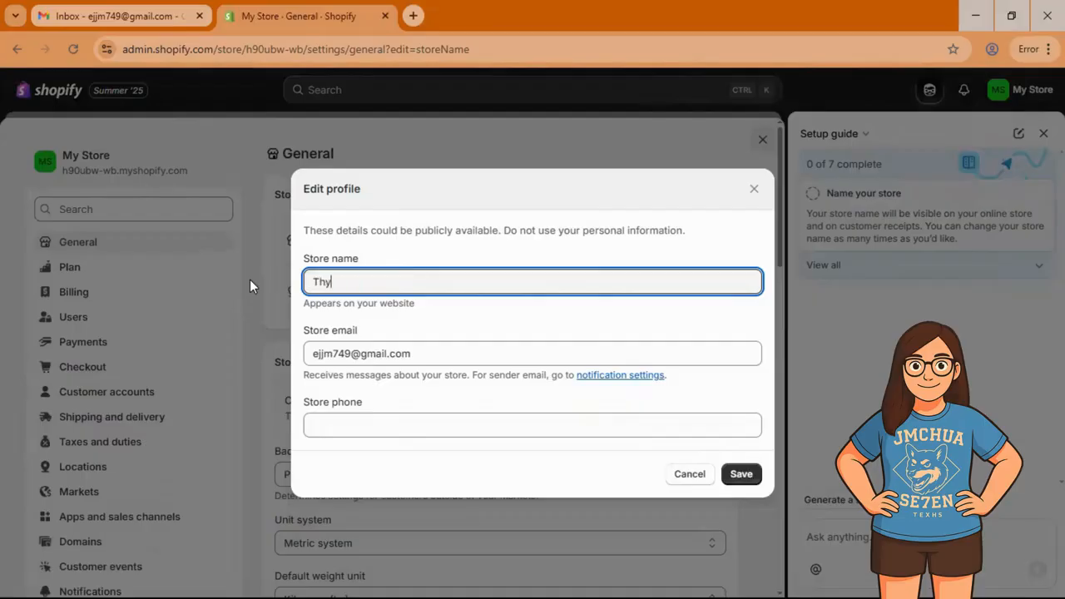
text( Alli Bag)
click(393, 425)
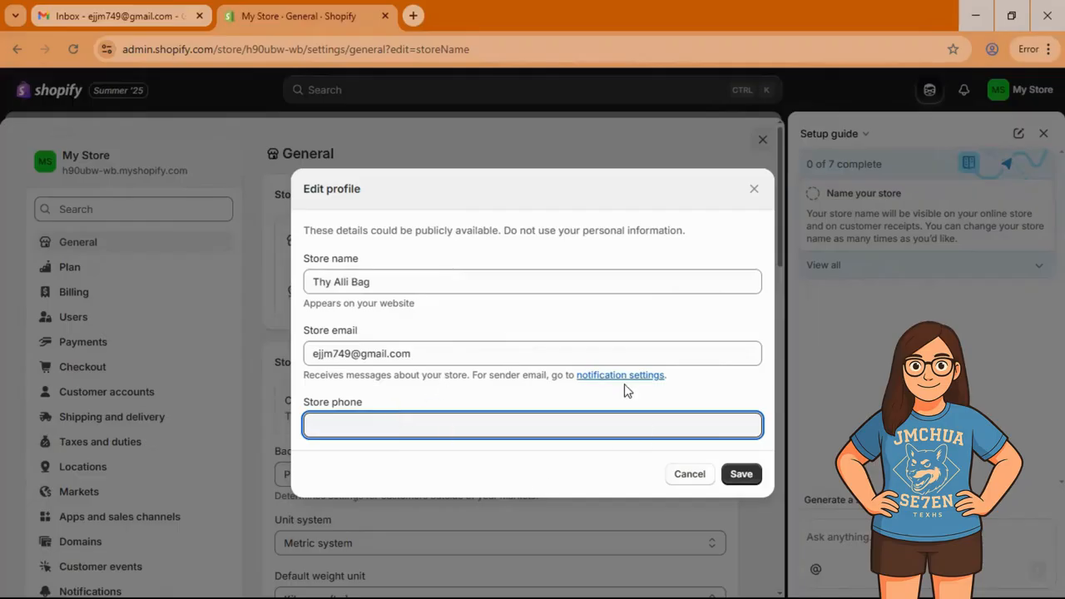
click(738, 474)
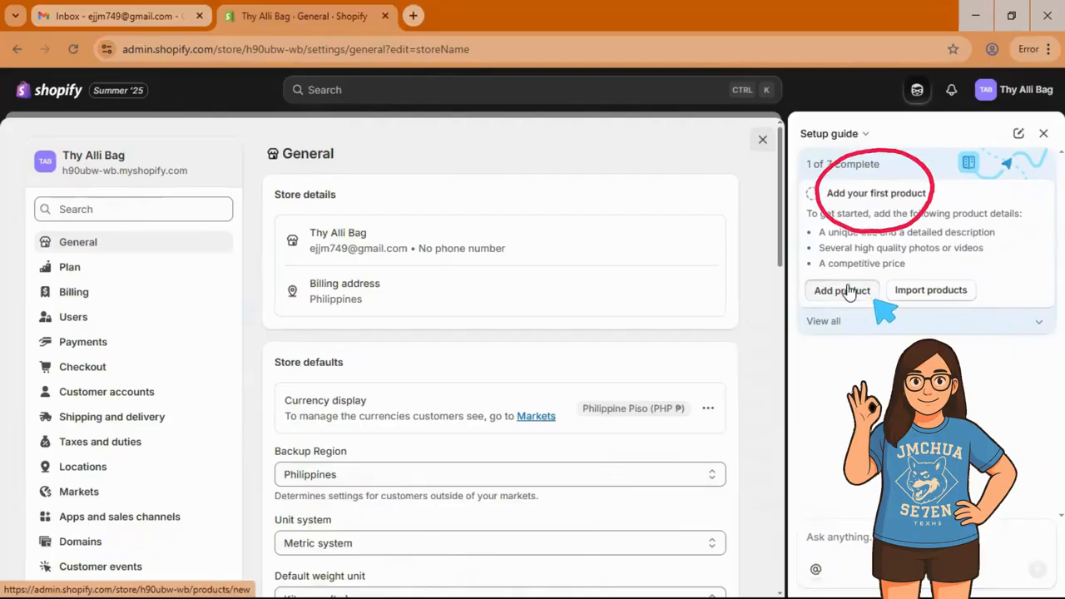
Step: Add a new product and upload the Back to School backpack image
click(822, 292)
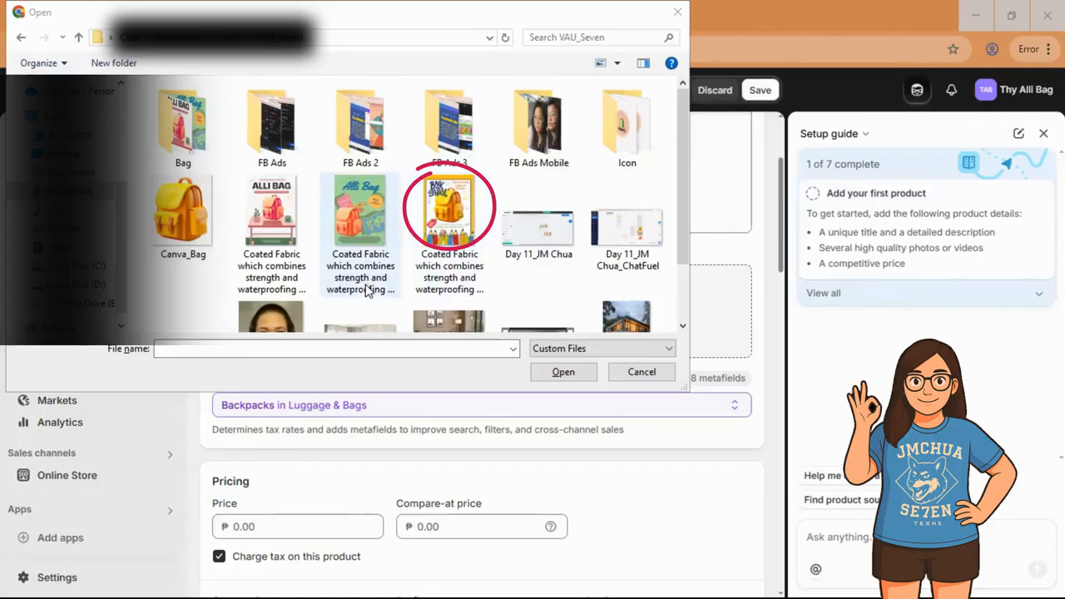
double_click(452, 233)
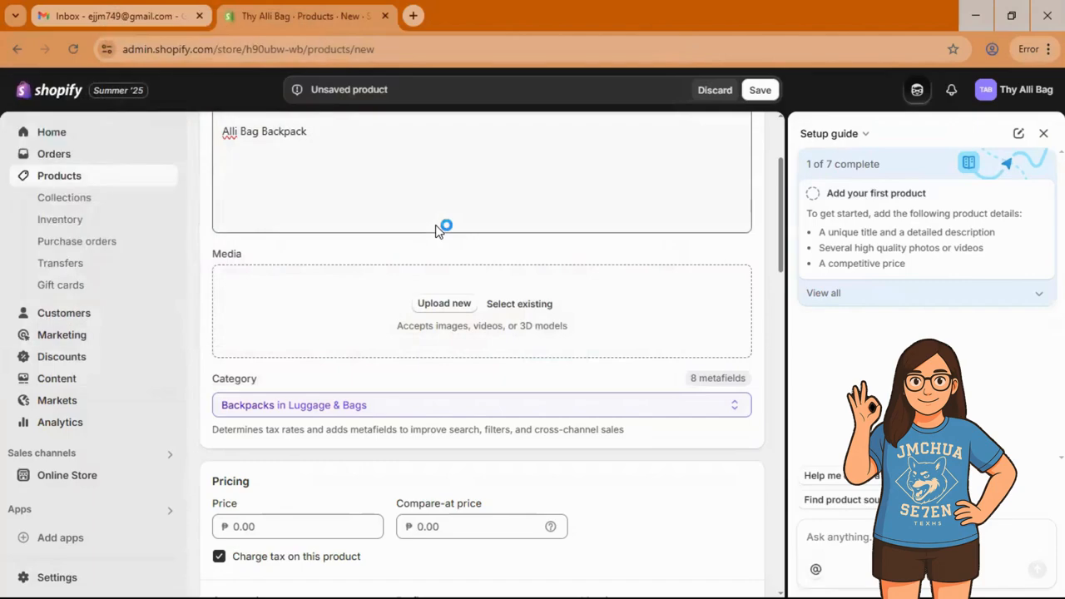
scroll(492, 332, down, 4)
scroll(496, 328, up, 2)
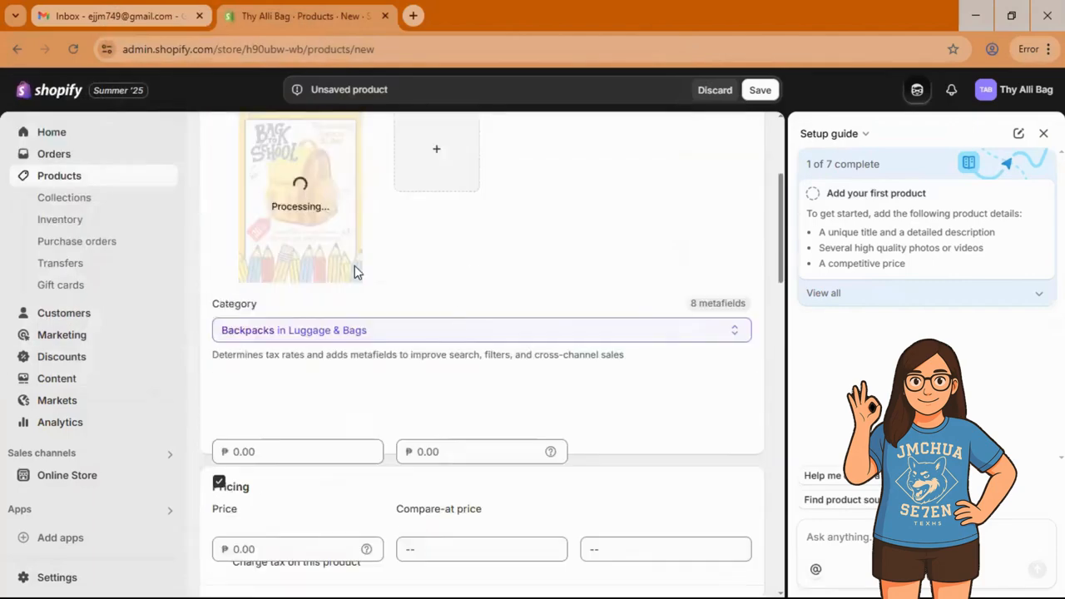
scroll(471, 285, up, 2)
scroll(490, 311, down, 3)
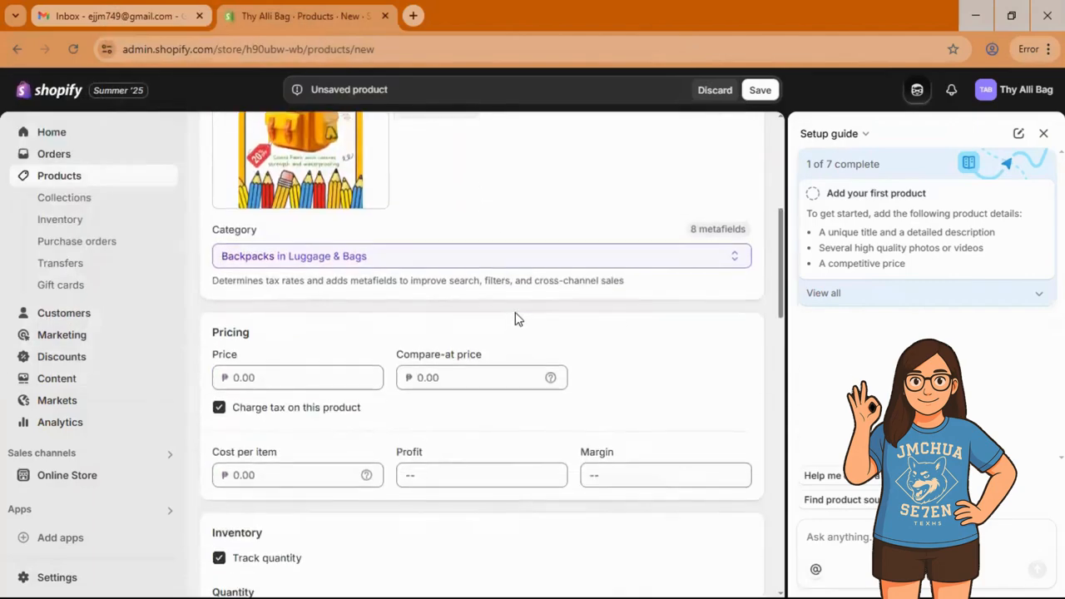
scroll(513, 322, down, 1)
Step: Enter 1500 as the product price
click(301, 301)
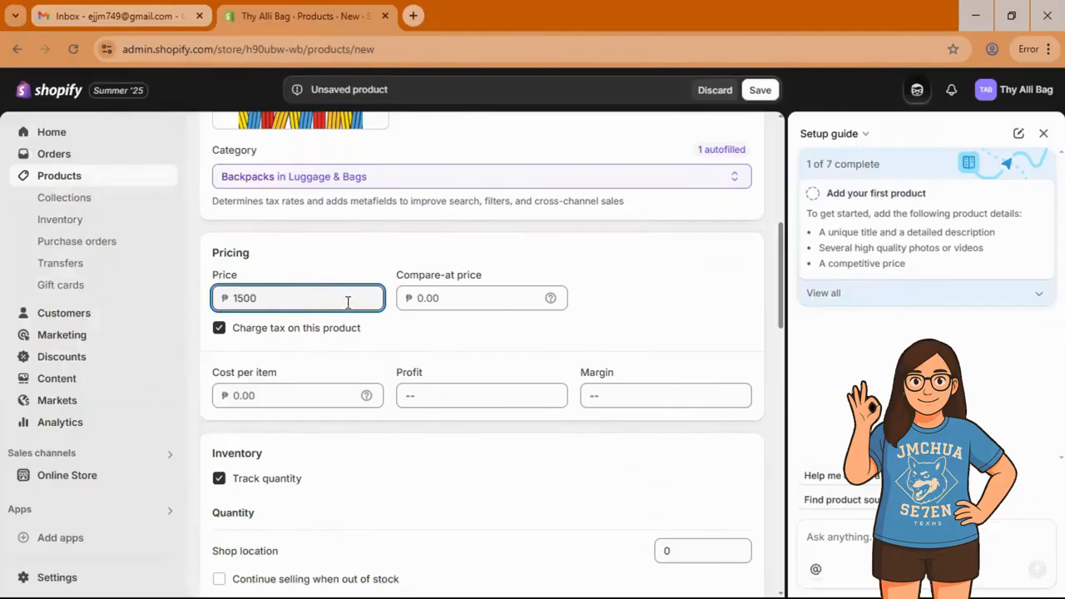
scroll(680, 278, down, 5)
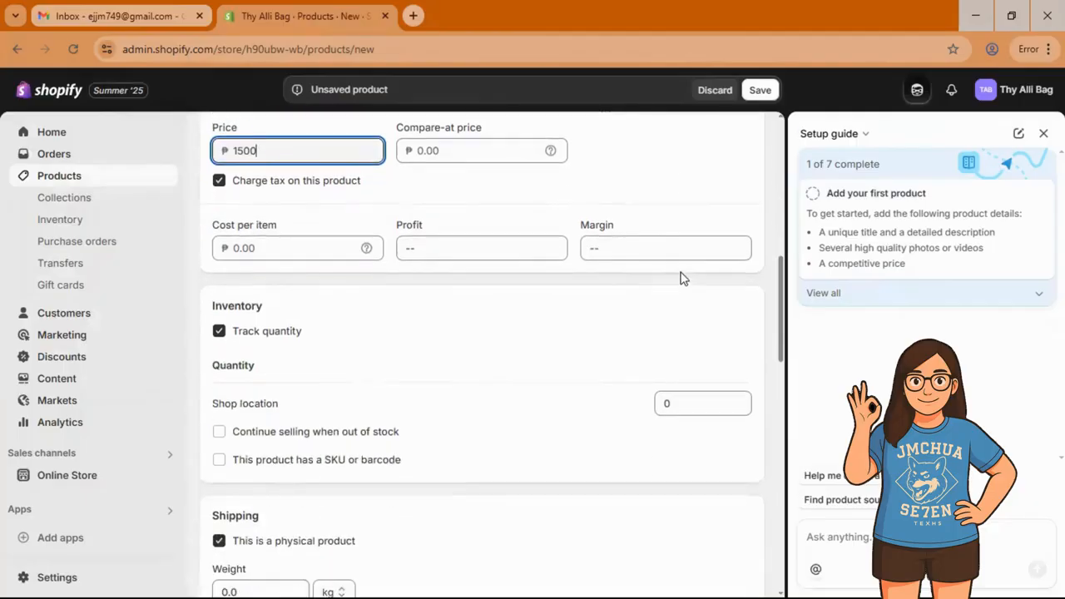
scroll(516, 258, down, 2)
scroll(489, 242, up, 1)
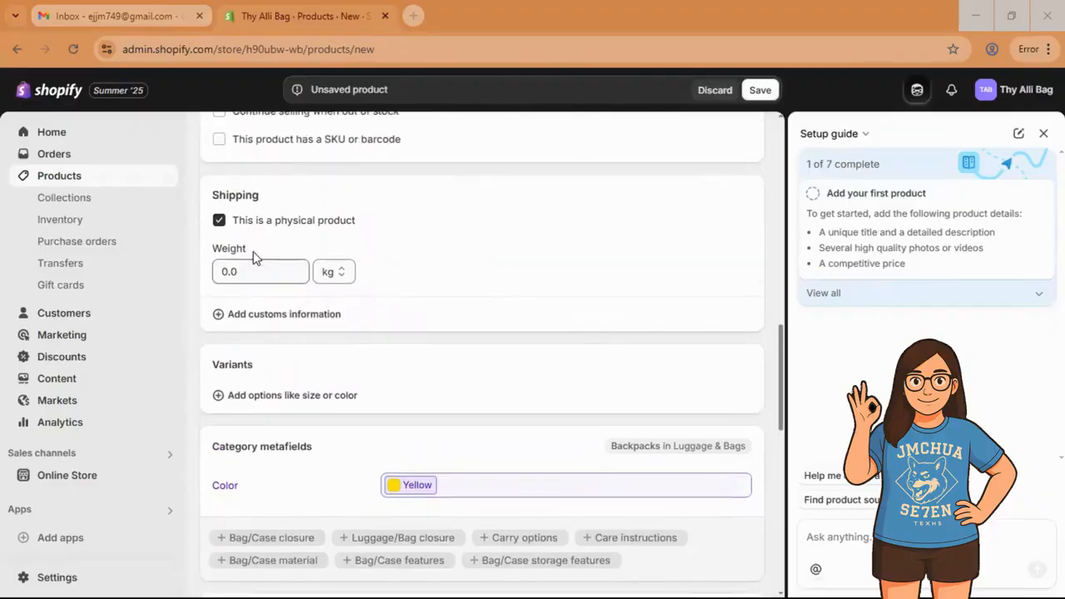
Step: Set the product's shipping weight to 300 g
drag(208, 196, 259, 197)
drag(375, 219, 239, 227)
click(438, 235)
drag(257, 275, 200, 275)
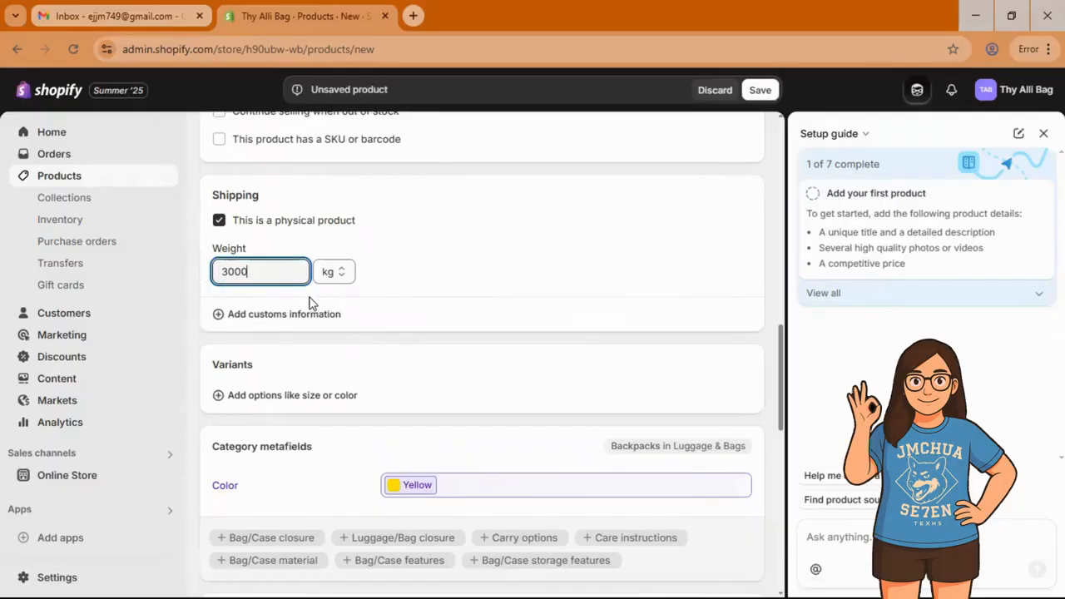
click(337, 270)
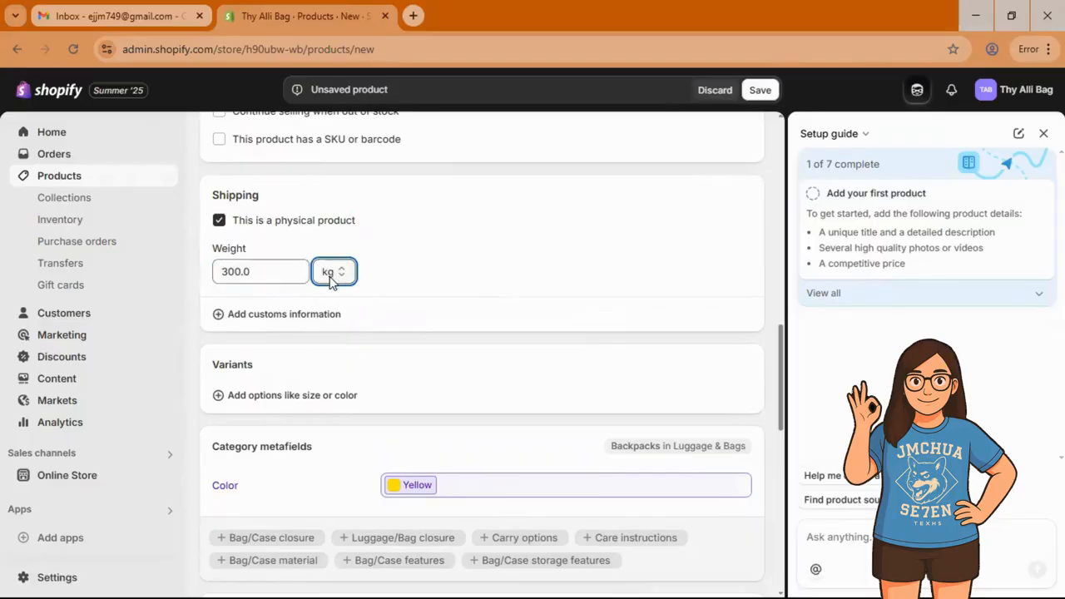
click(335, 273)
click(401, 257)
Step: Save the Alli Bag backpack product
scroll(435, 241, down, 2)
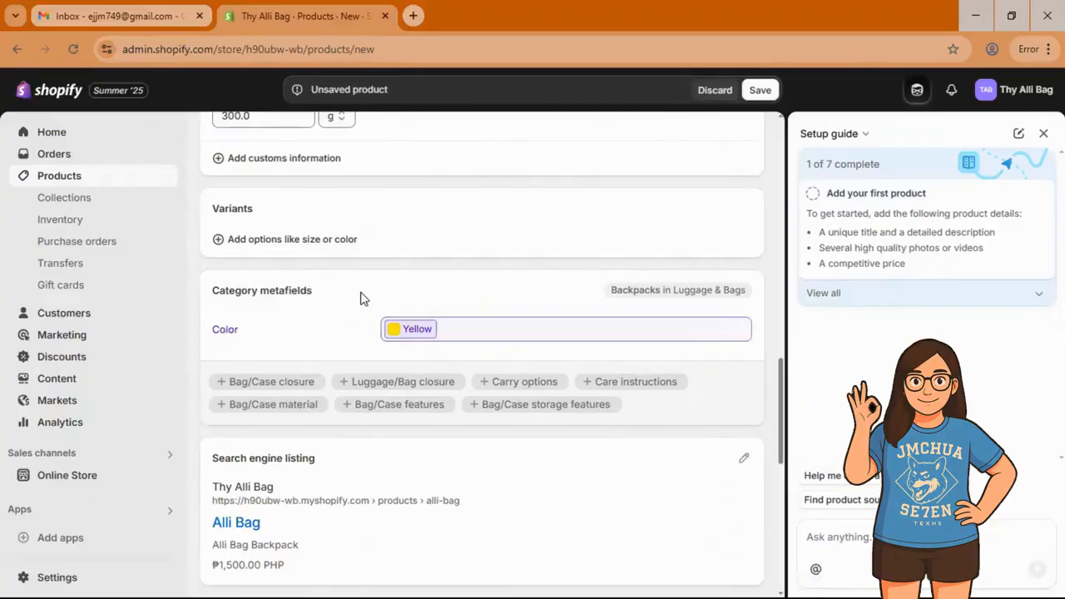
scroll(616, 291, down, 4)
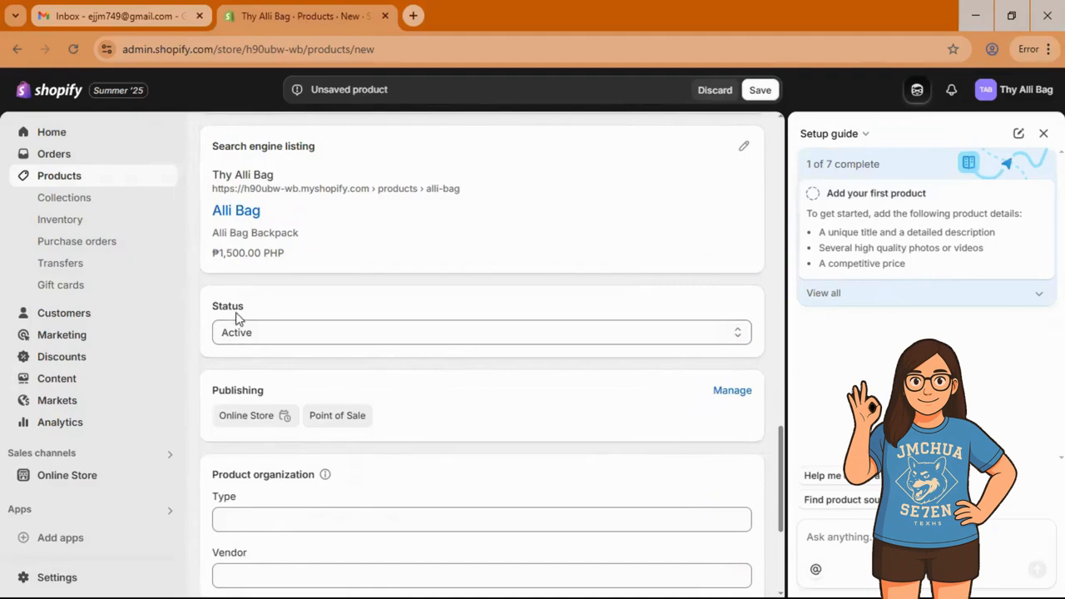
scroll(595, 325, down, 2)
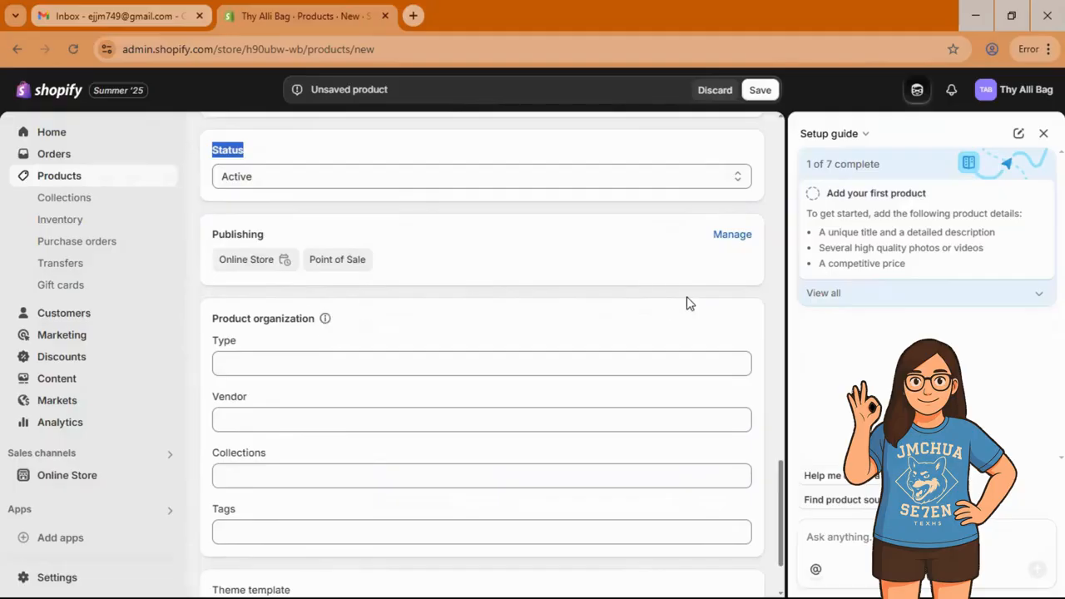
scroll(690, 305, down, 2)
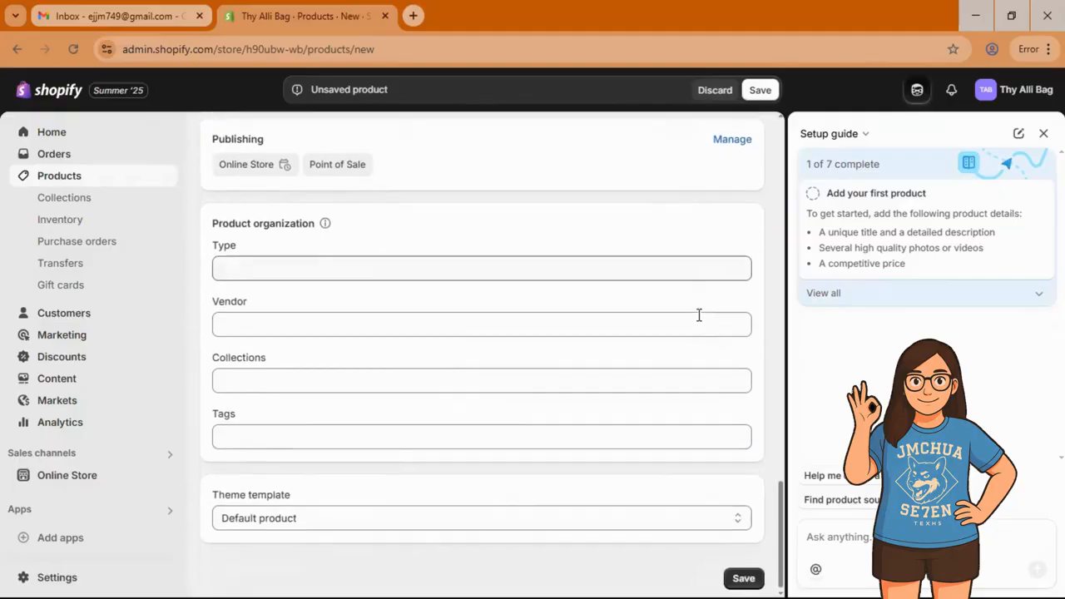
click(743, 575)
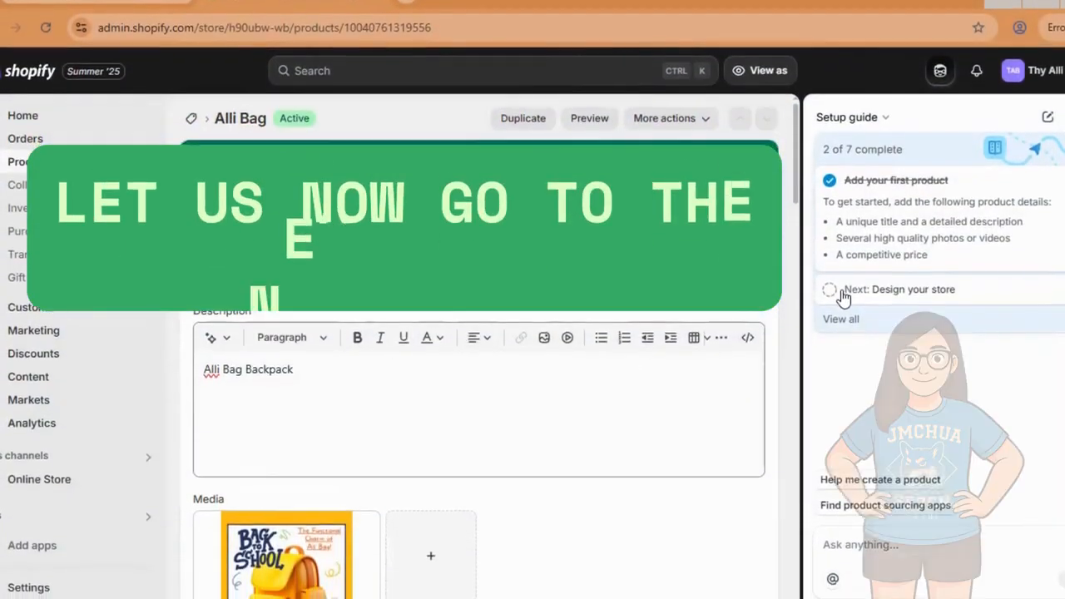
Step: Expand the 'Design your store' task and go to Generate custom themes
click(857, 299)
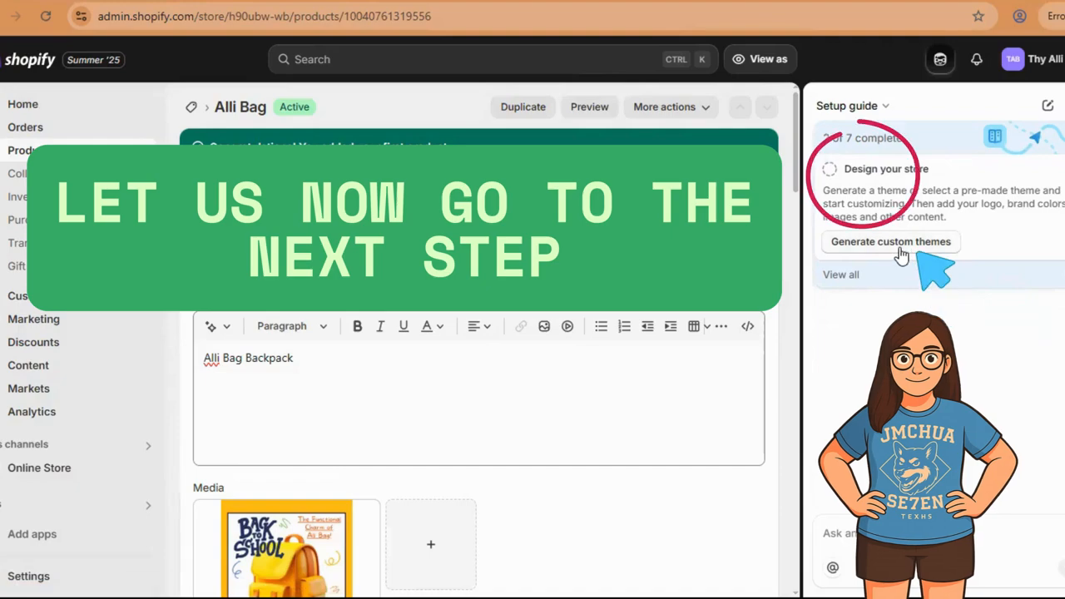
click(890, 245)
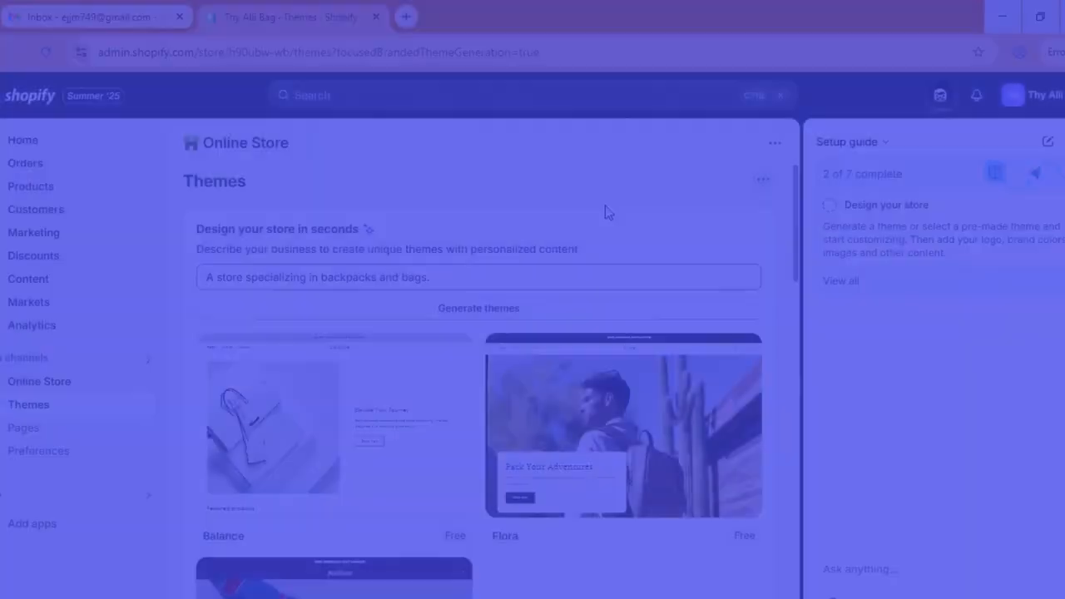
Step: Browse the theme cards and add the free Radiant theme to the theme library
scroll(347, 360, down, 1)
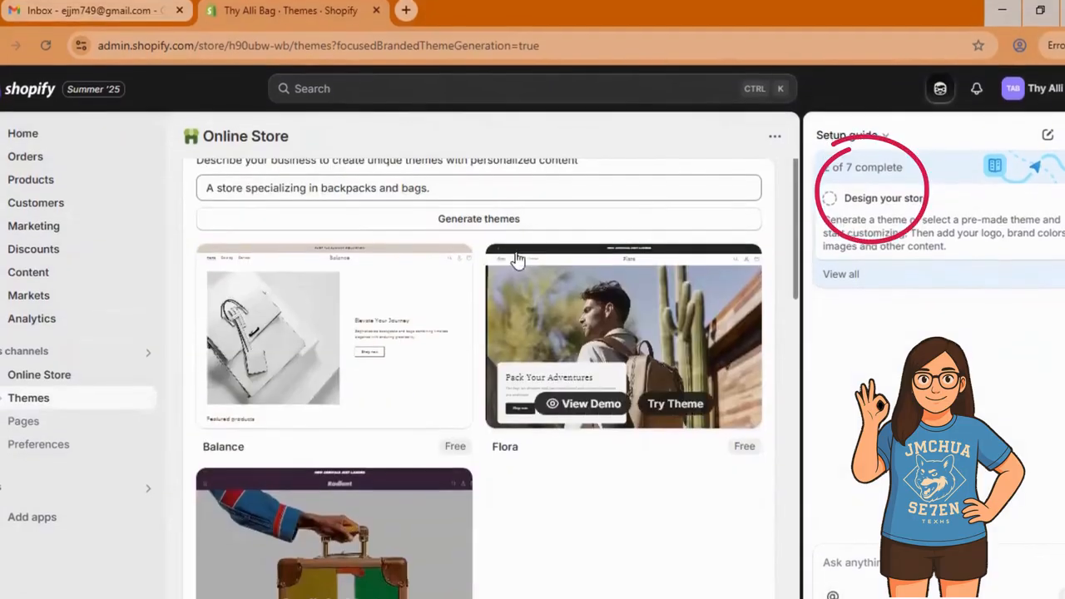
scroll(320, 133, down, 2)
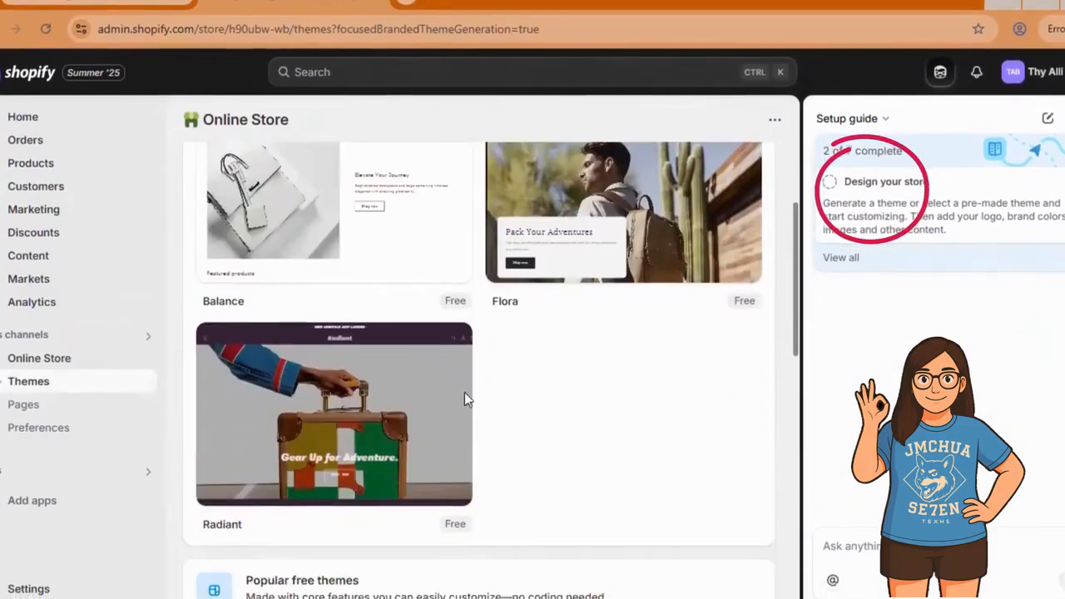
scroll(479, 212, down, 4)
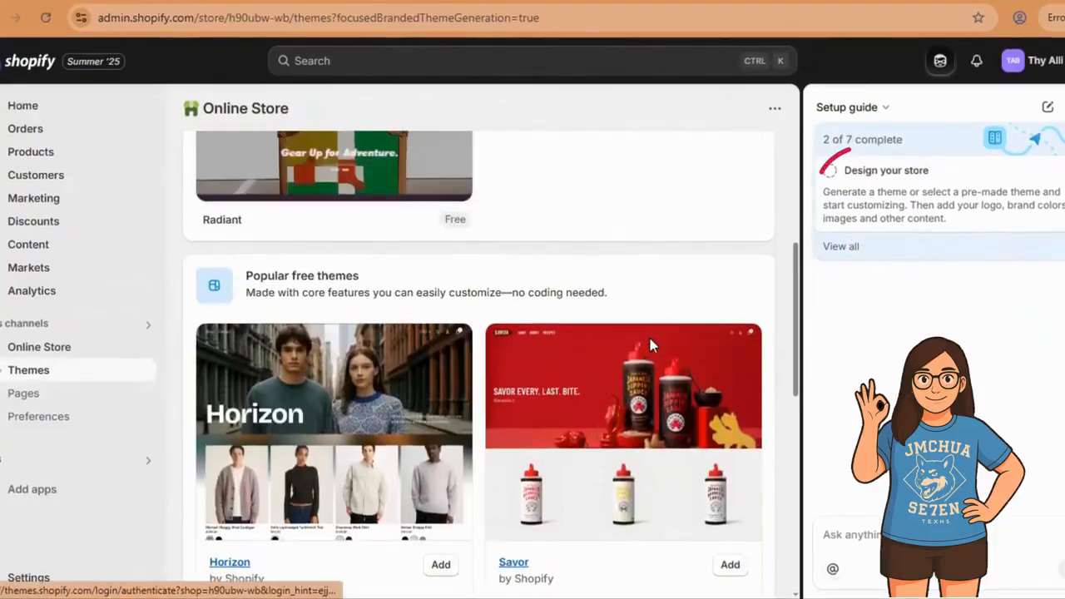
scroll(648, 334, down, 7)
scroll(499, 254, up, 8)
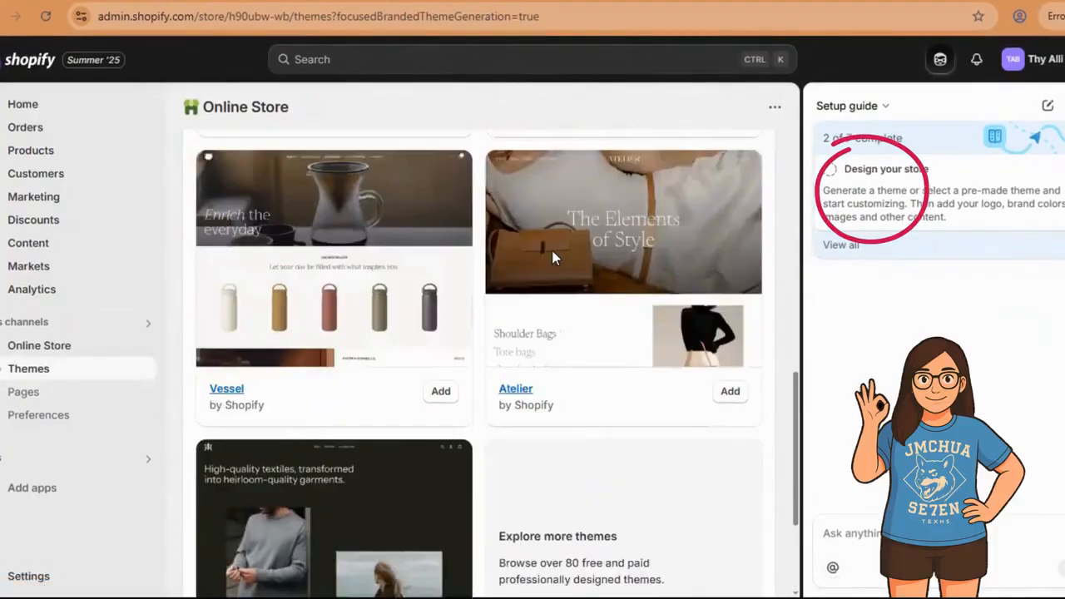
scroll(504, 256, up, 2)
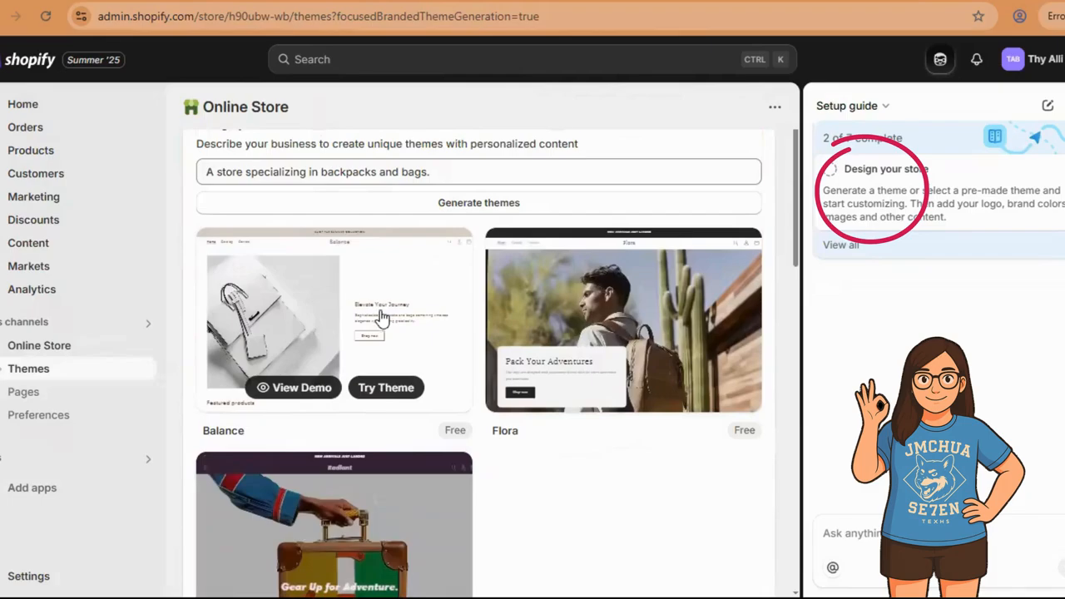
scroll(327, 332, down, 3)
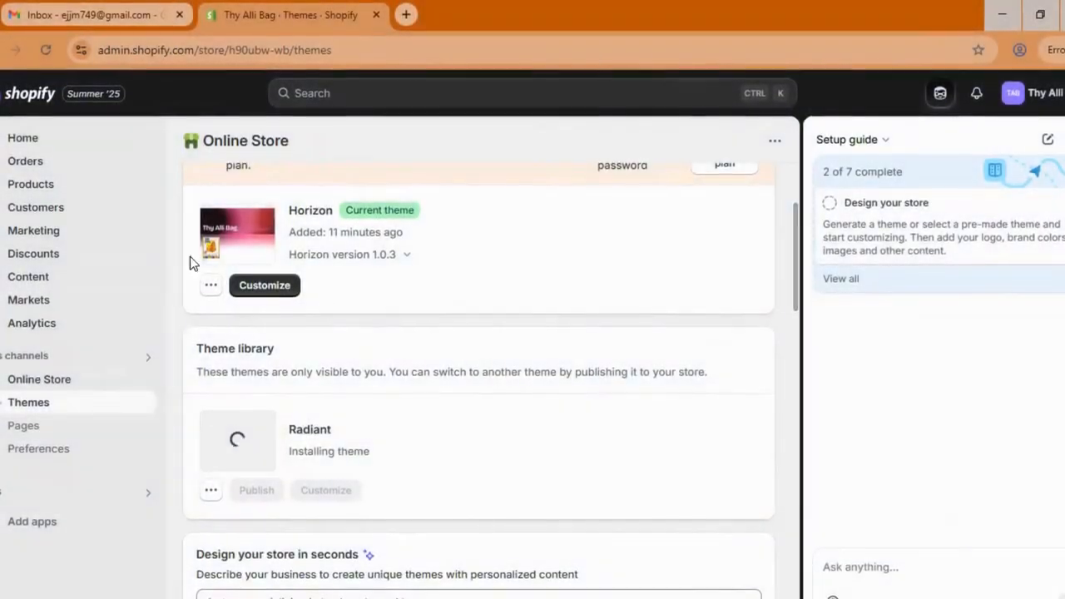
scroll(344, 291, up, 2)
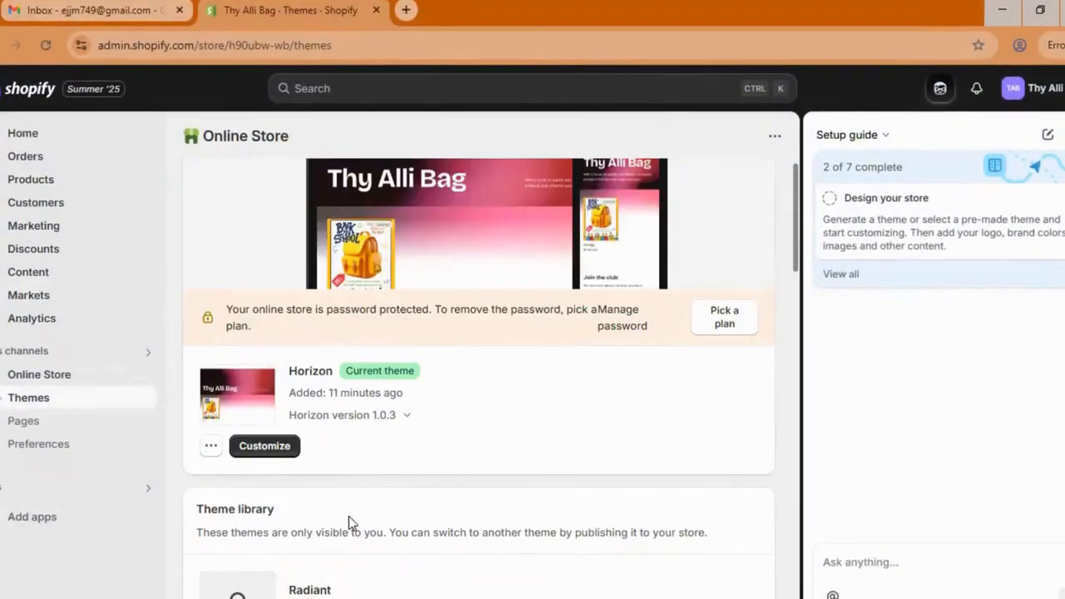
scroll(511, 358, down, 2)
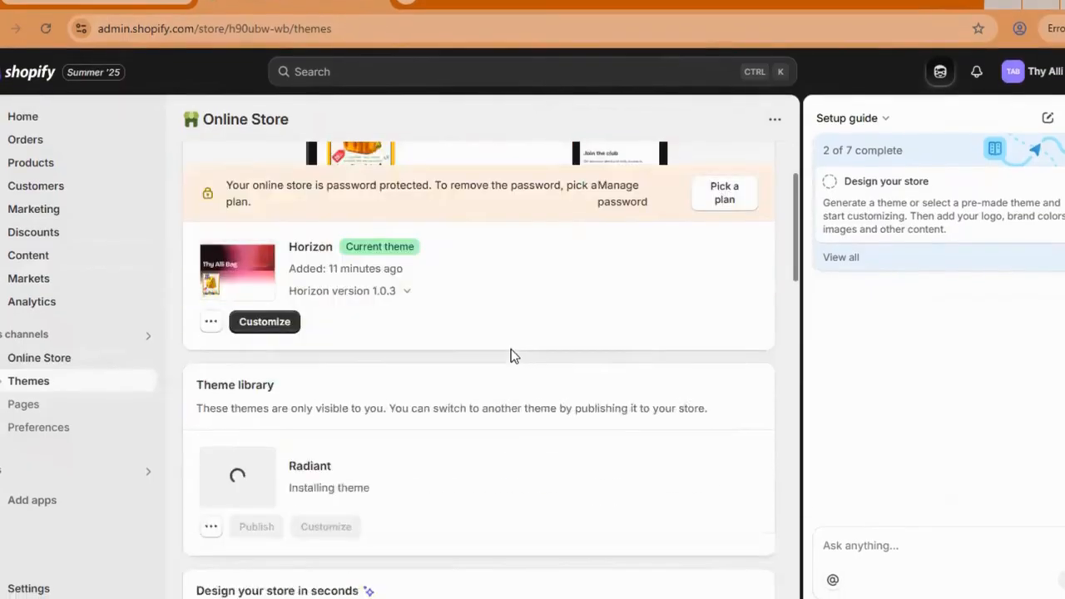
scroll(512, 349, up, 2)
scroll(529, 283, up, 2)
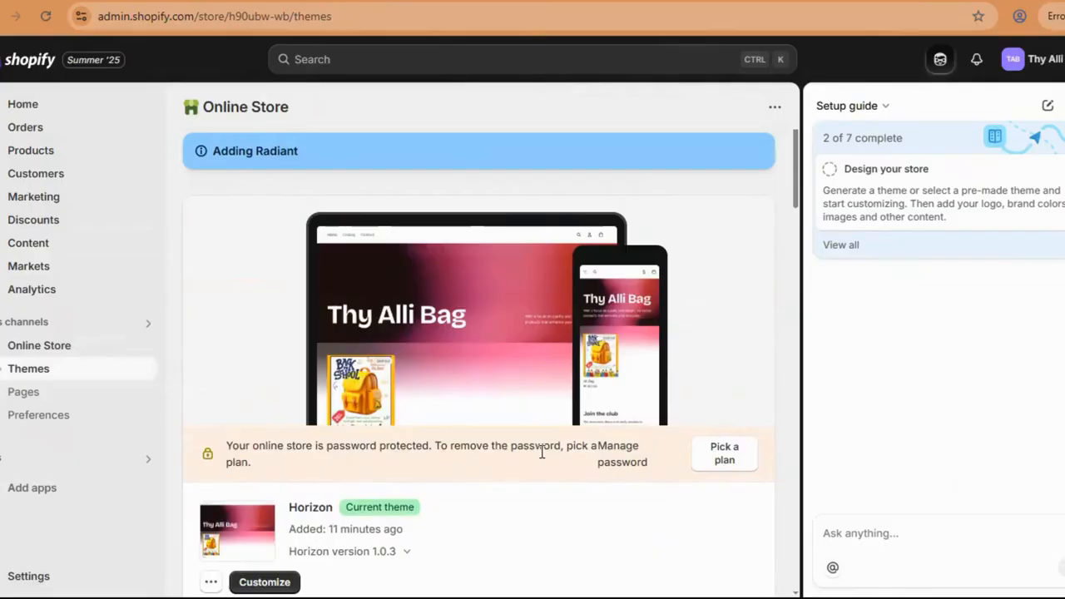
scroll(571, 383, down, 3)
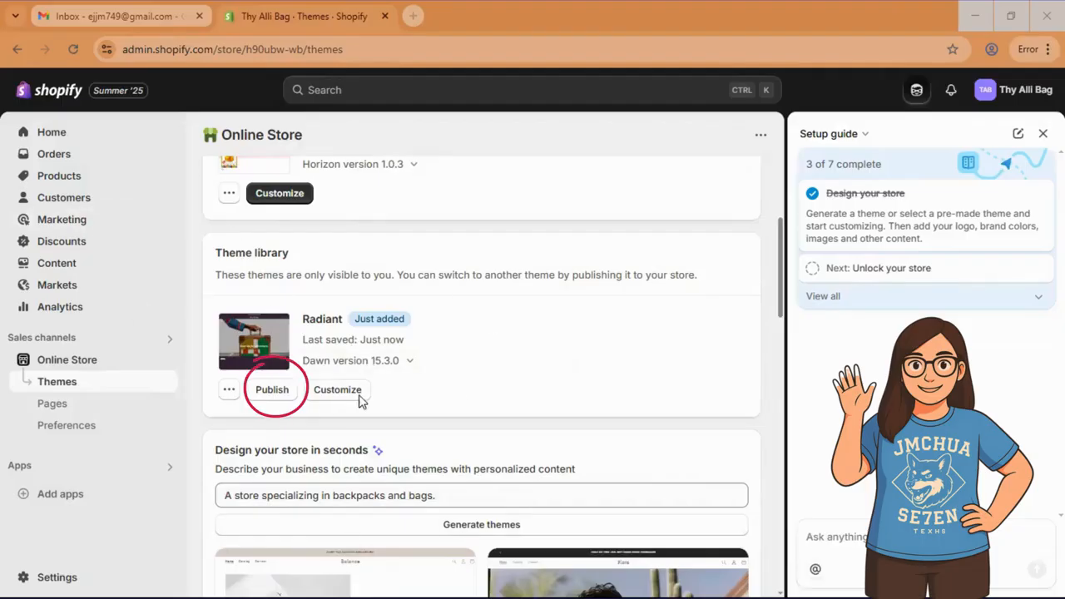
Step: Publish Radiant from the theme library, confirming it despite the password-protection warning
click(276, 397)
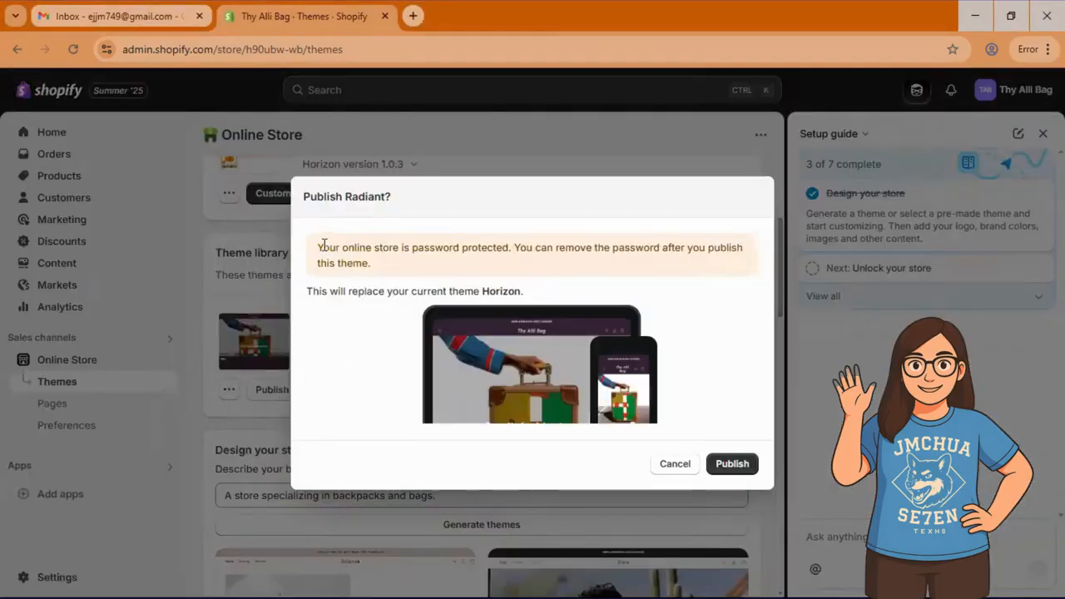
drag(362, 247, 387, 263)
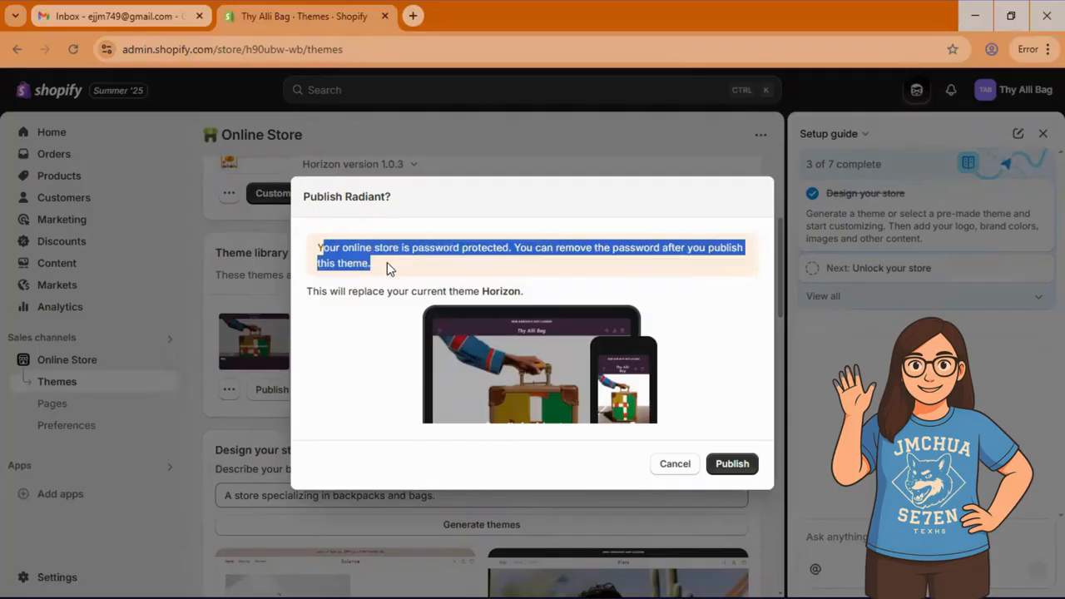
click(387, 264)
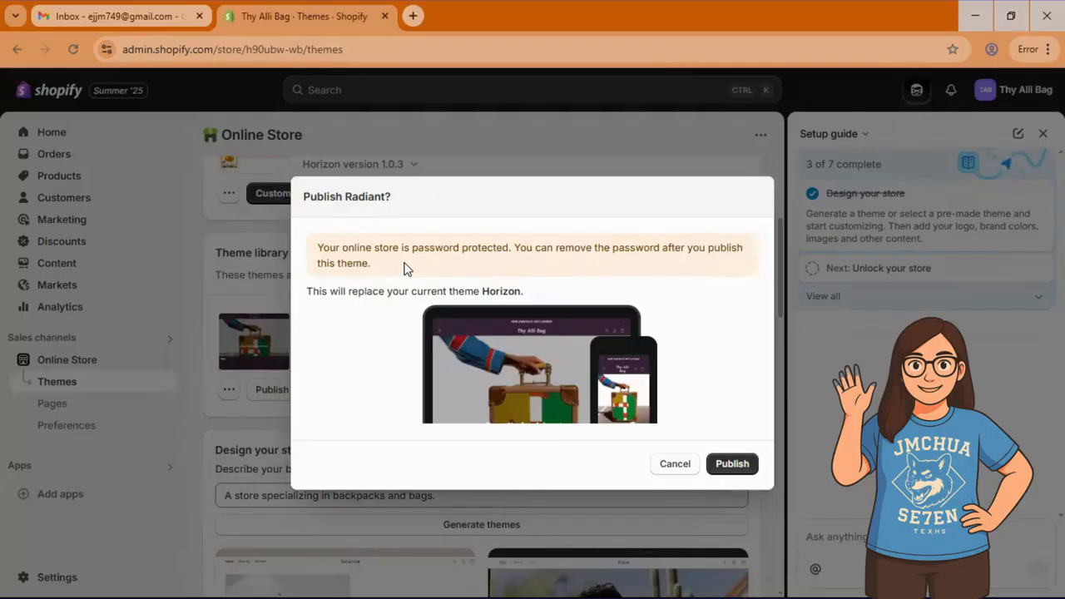
click(726, 468)
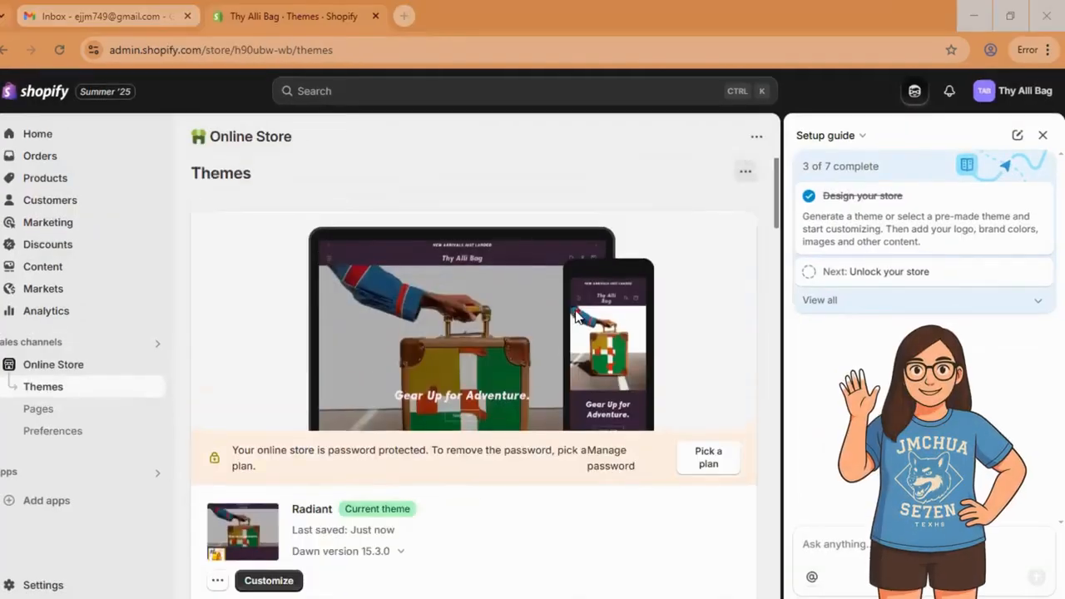
Step: Look over the current Radiant theme's name, Current badge and last-saved details
scroll(347, 409, down, 2)
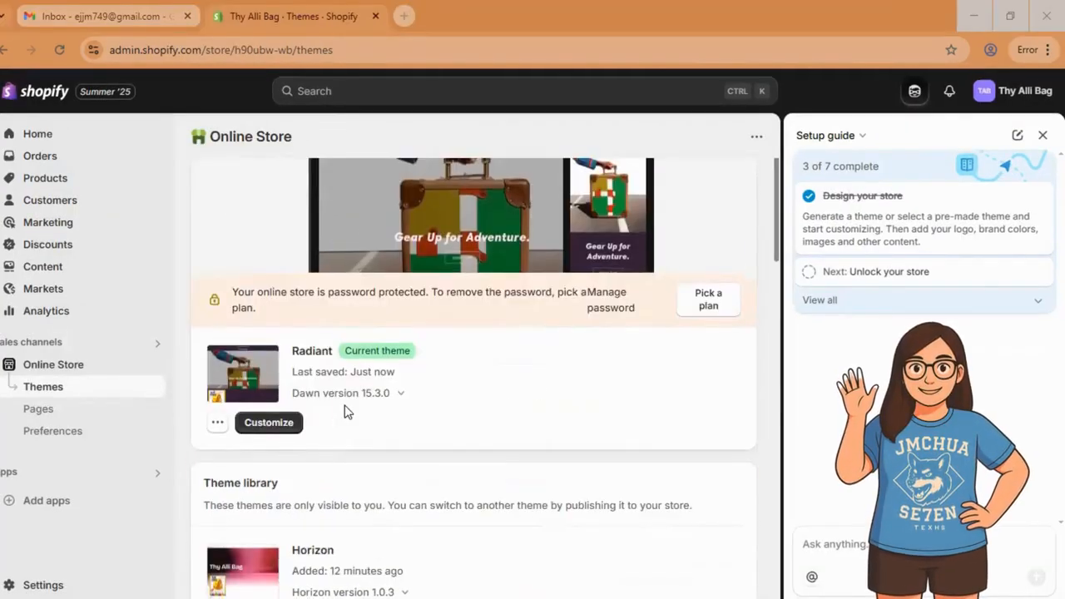
double_click(319, 353)
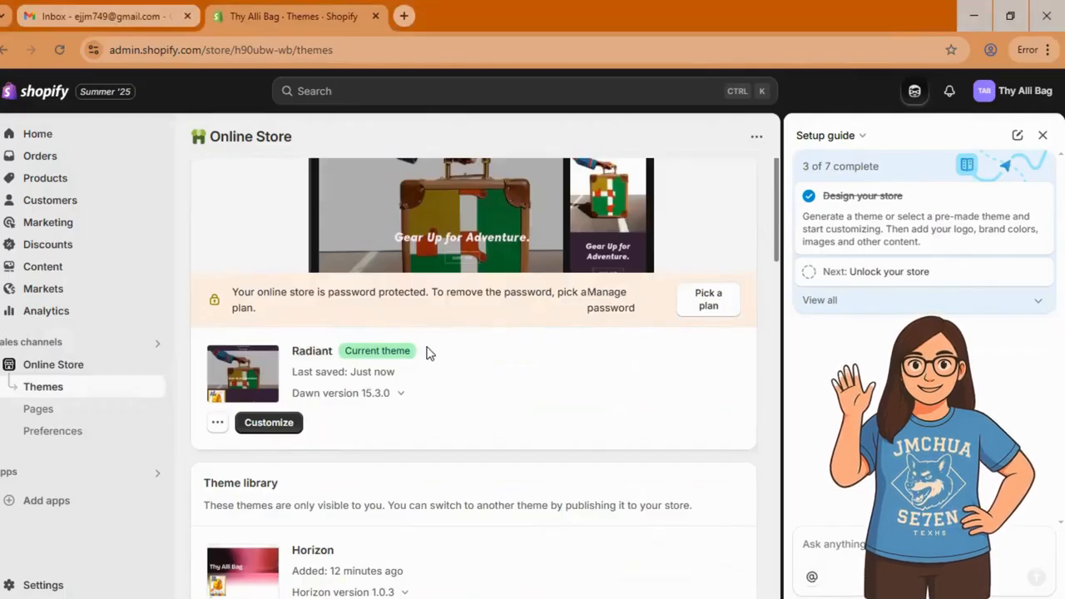
mouse_move(428, 352)
mouse_down()
mouse_move(344, 359)
mouse_move(432, 371)
mouse_up()
click(462, 370)
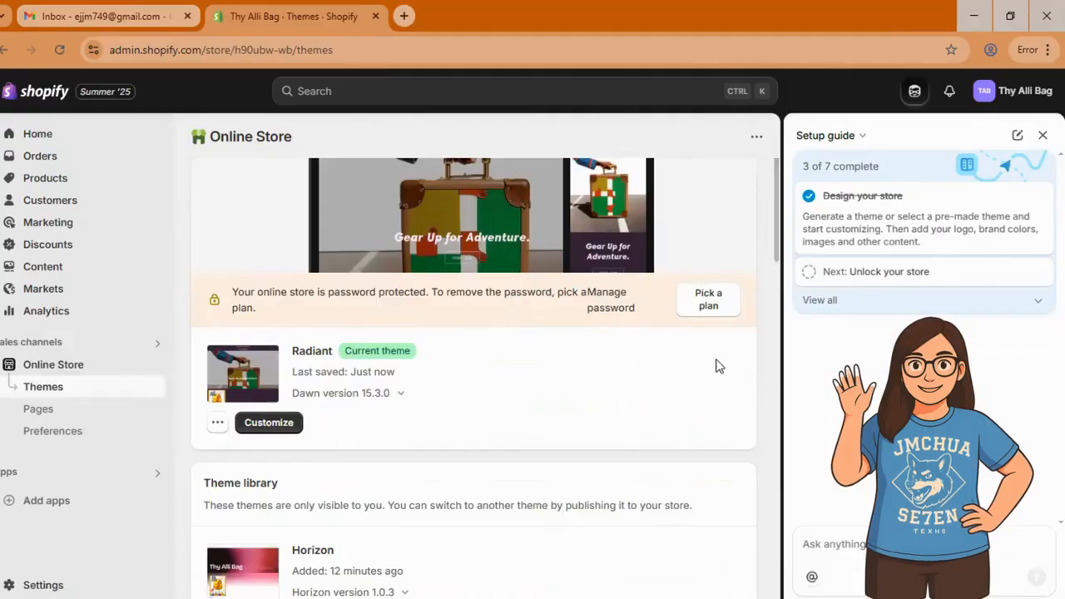
Step: Expand the setup guide's Unlock your store step and choose Remove password
click(869, 275)
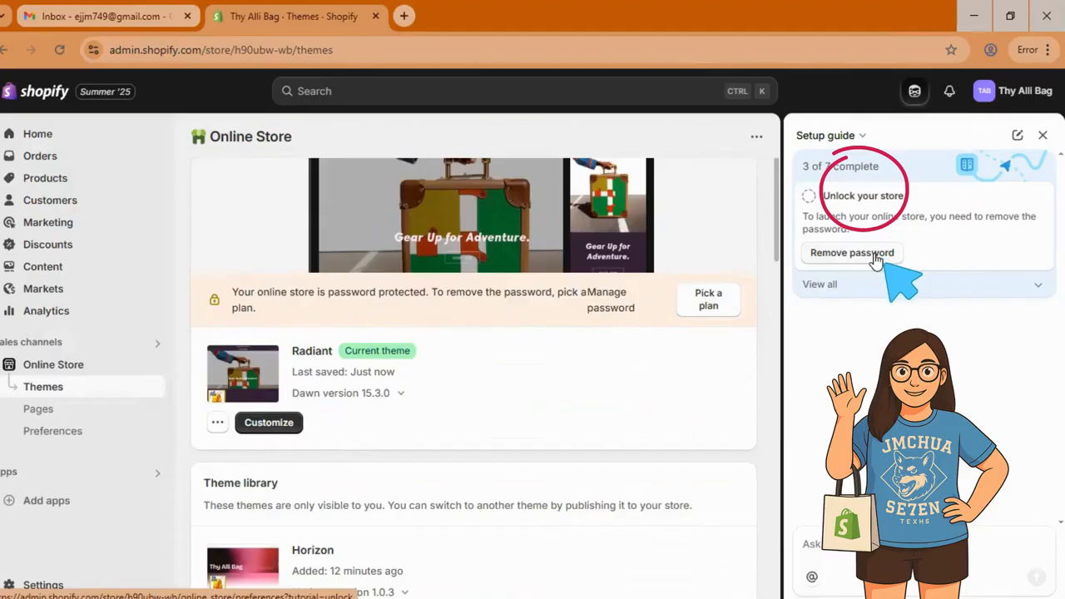
click(874, 261)
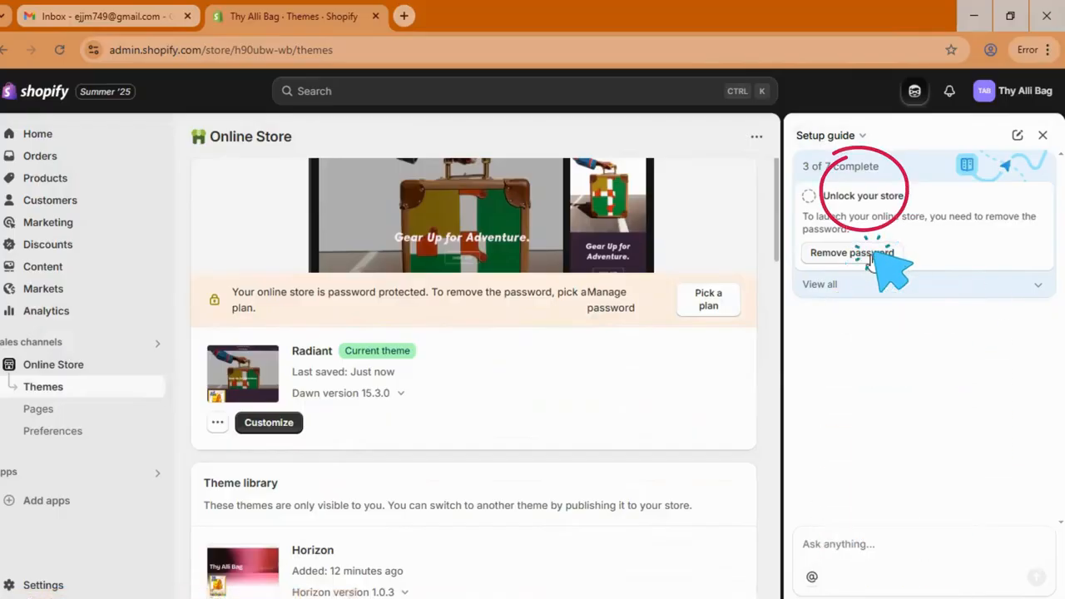
click(874, 258)
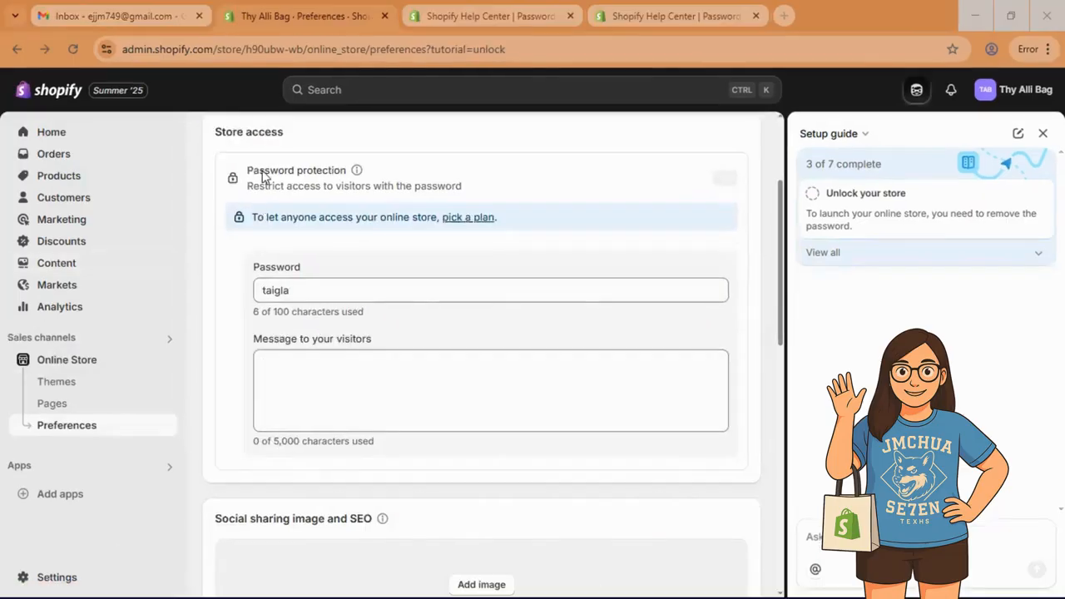
Step: Write the visitor message 'Welcome!' on the store password page
drag(214, 134, 246, 139)
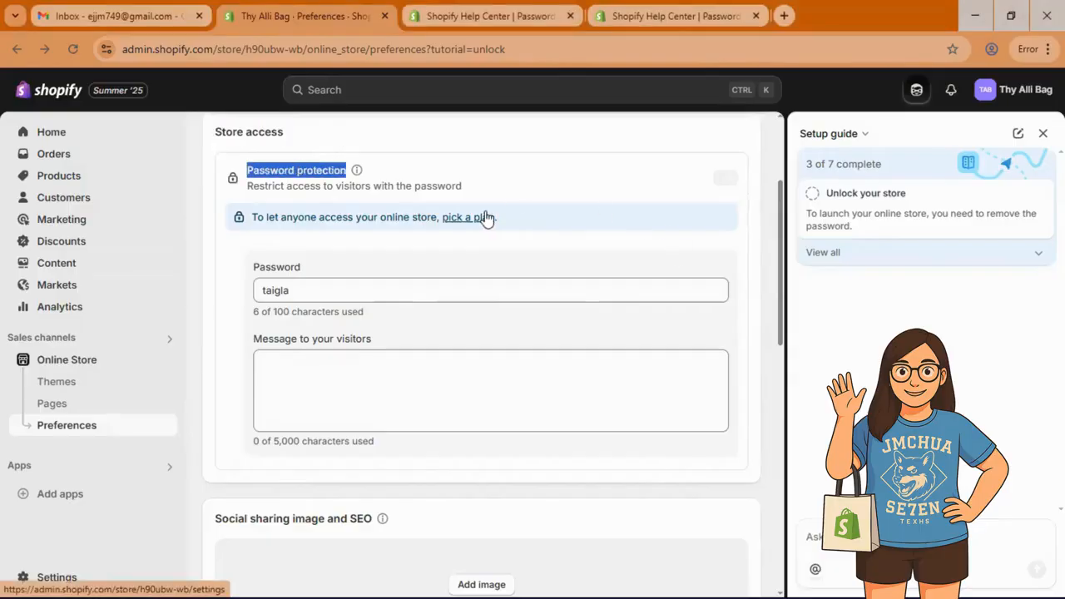
scroll(486, 217, down, 2)
click(288, 136)
double_click(283, 134)
click(395, 225)
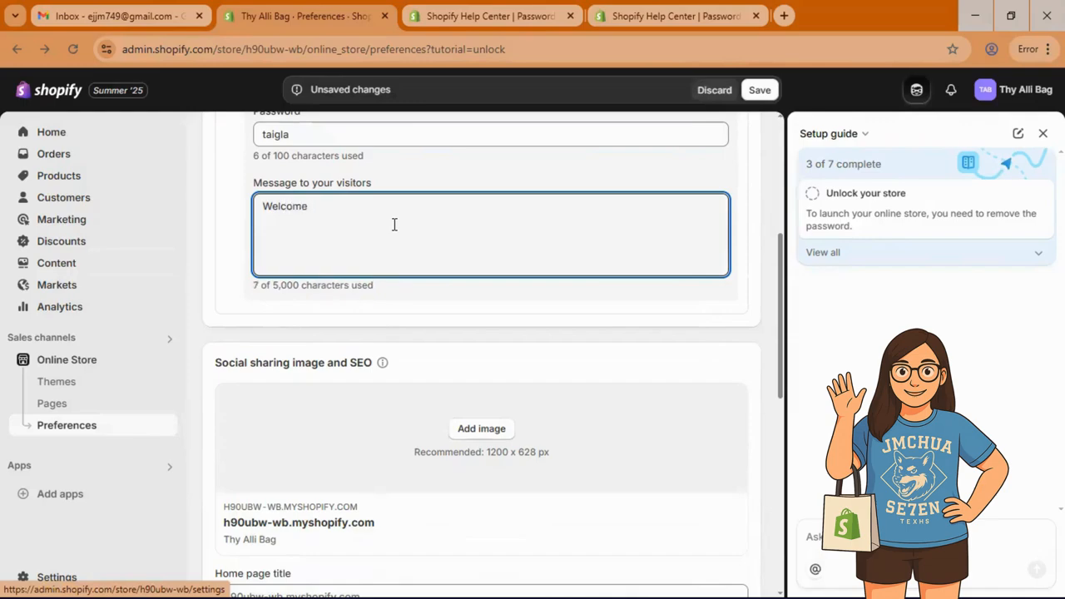
scroll(648, 266, up, 1)
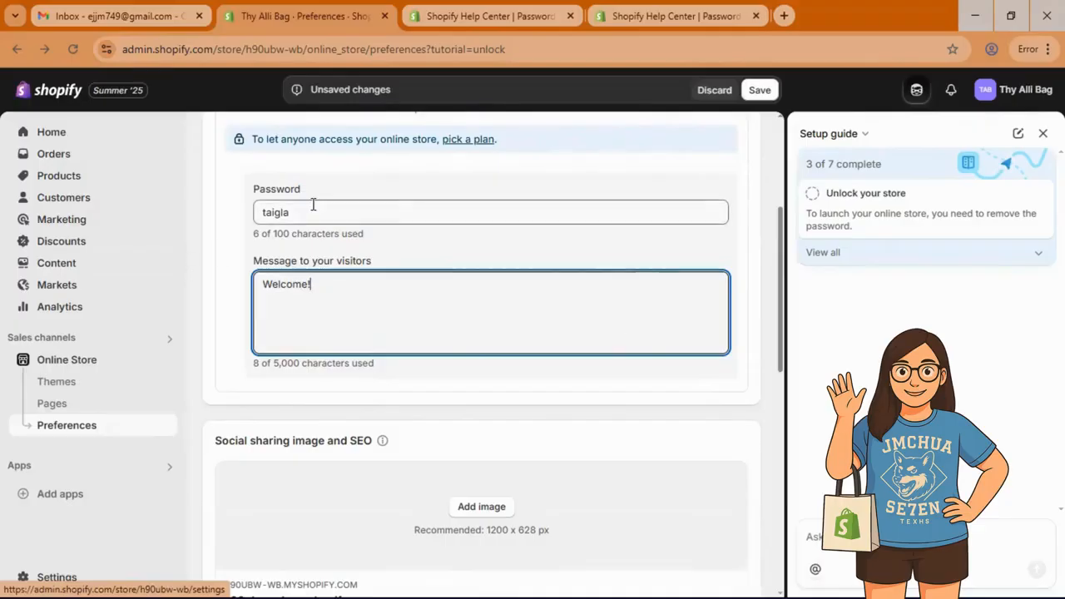
drag(309, 211, 249, 212)
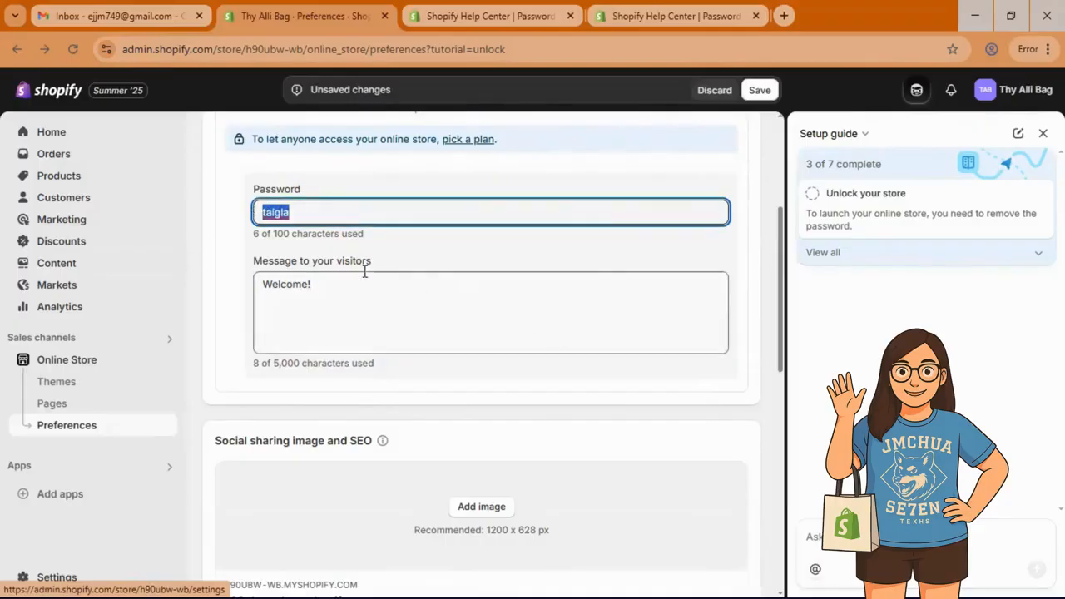
scroll(464, 229, up, 1)
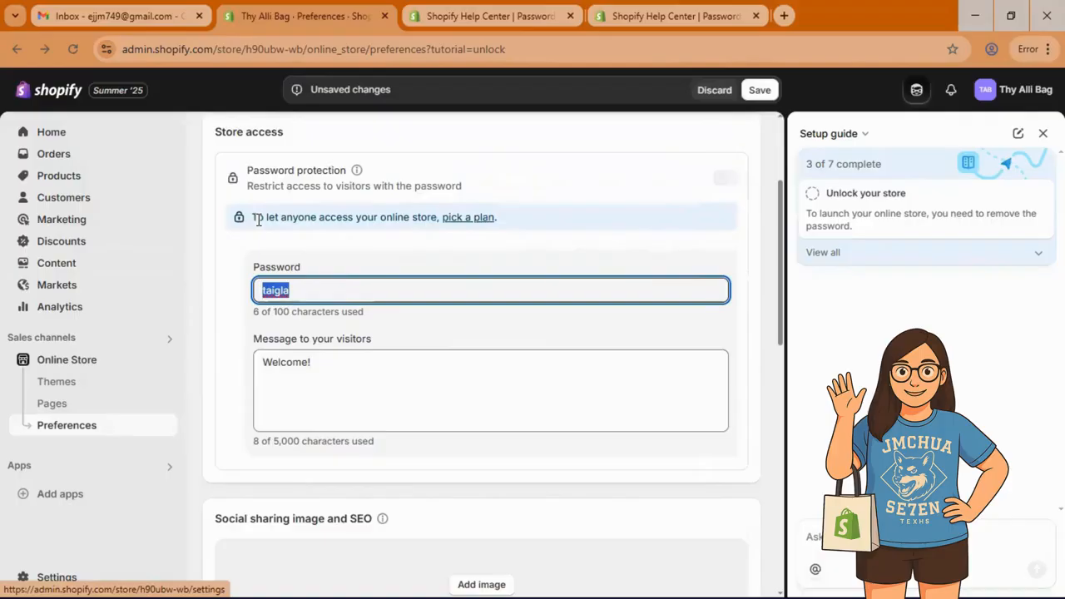
drag(254, 218, 380, 218)
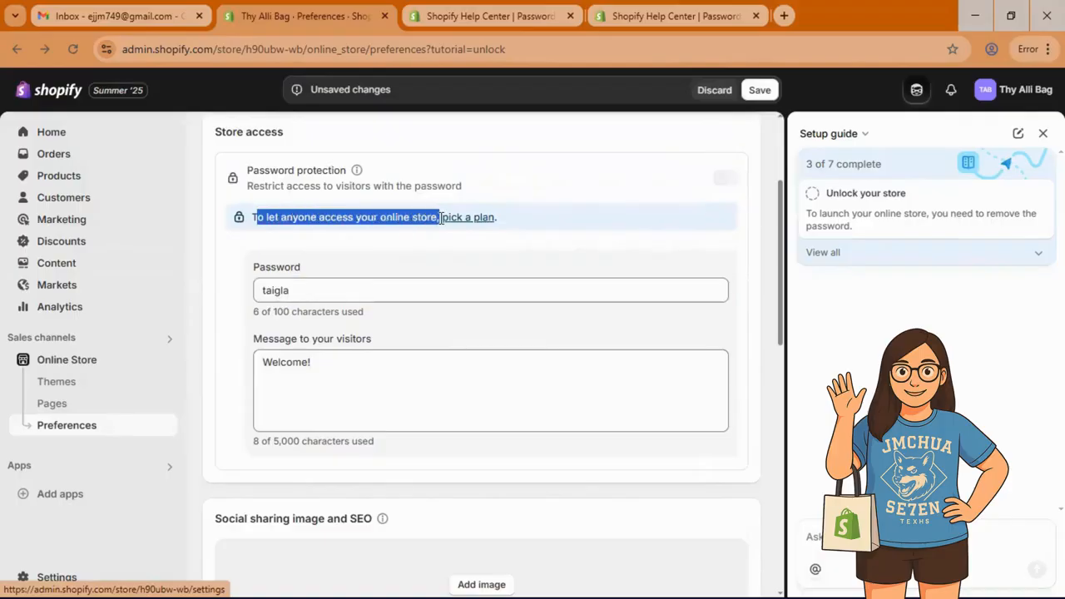
click(530, 222)
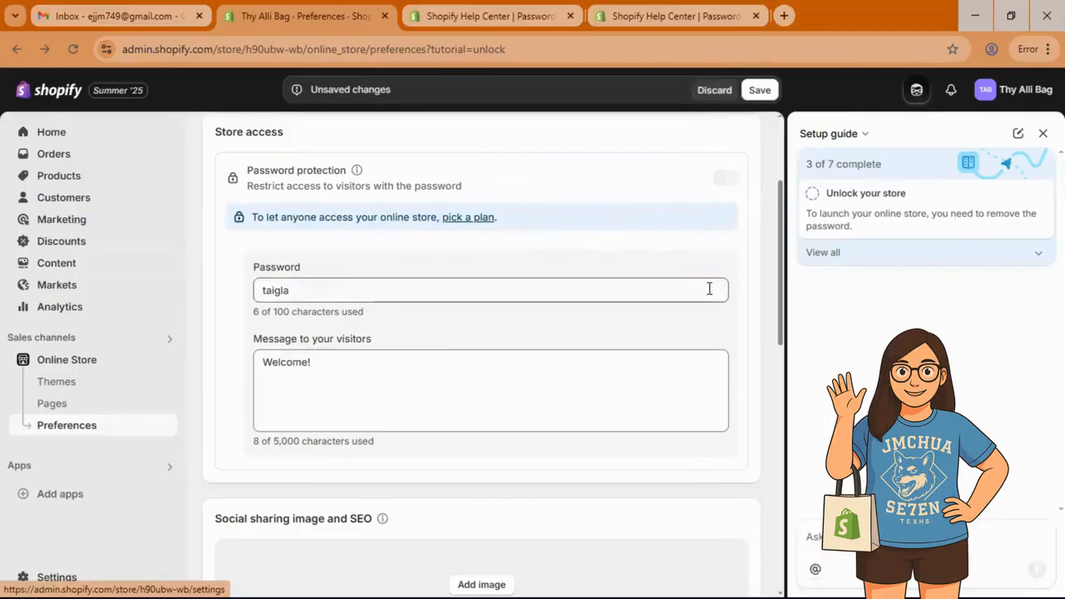
scroll(680, 285, down, 3)
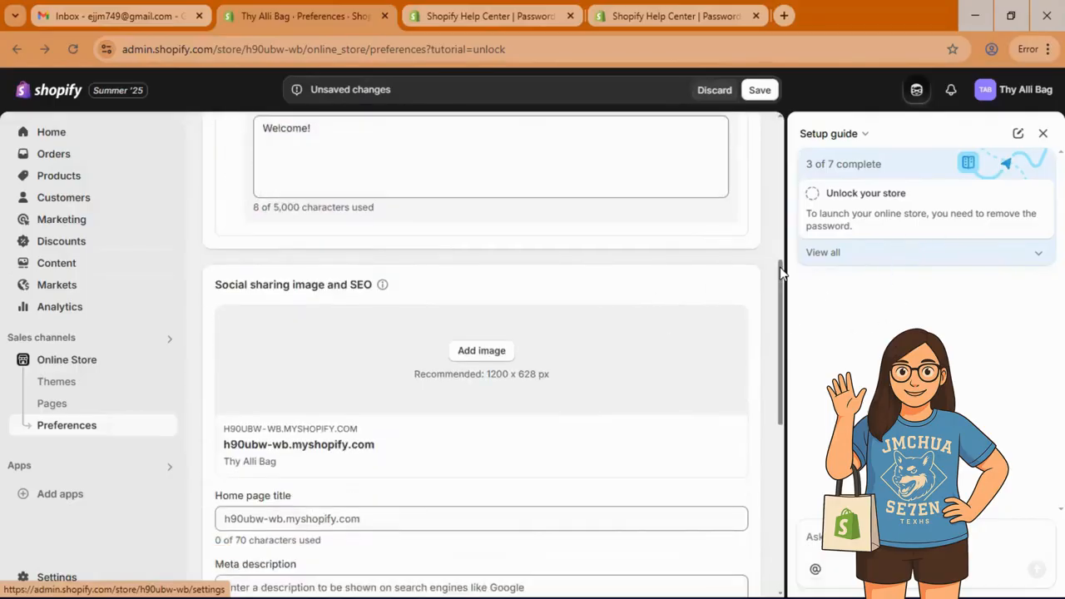
Step: Go to the Payments setup via the setup guide's Set up a payment provider task
click(905, 256)
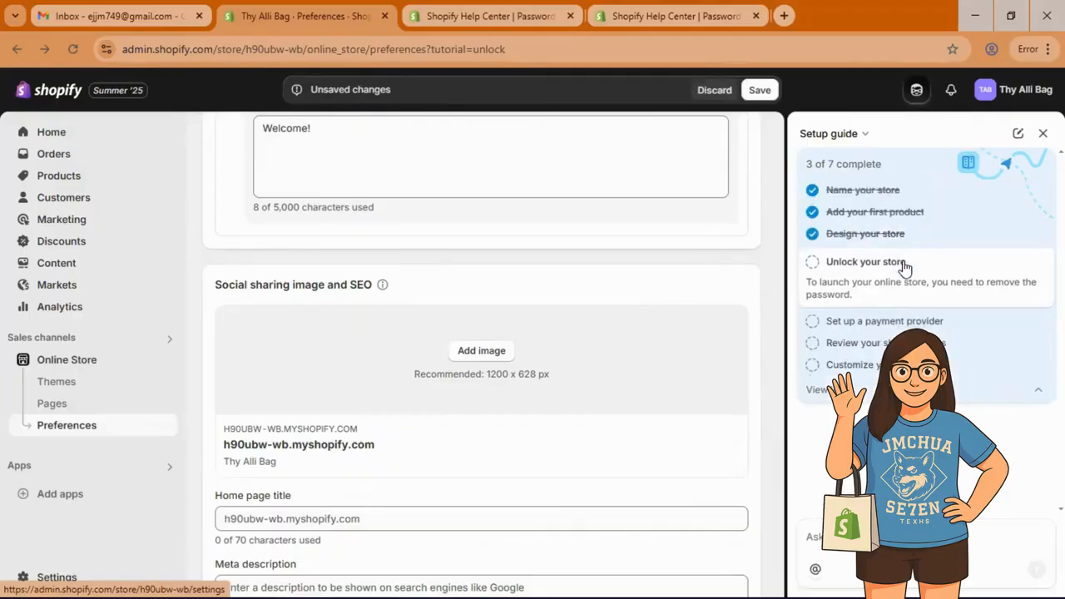
click(863, 324)
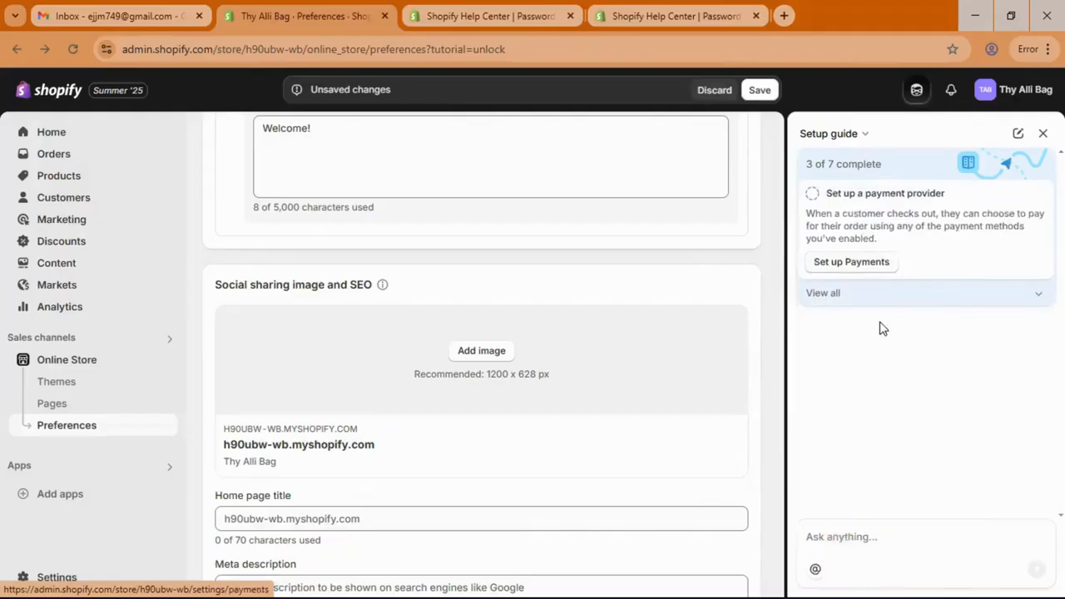
click(859, 268)
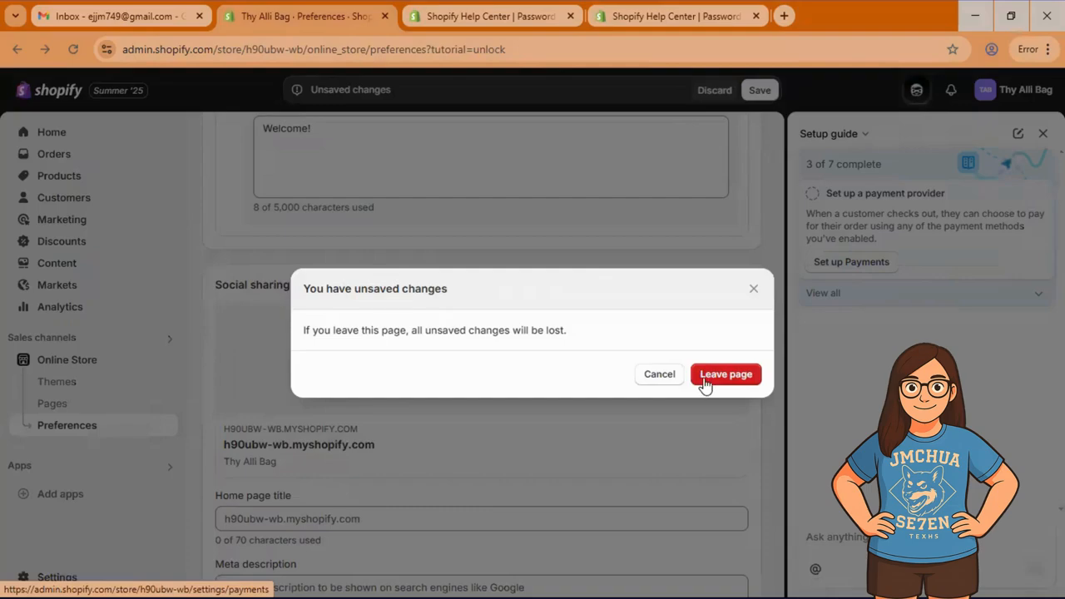
Step: Discard the unsaved password changes and expand the 'Review your shipping rates' setup task
click(717, 376)
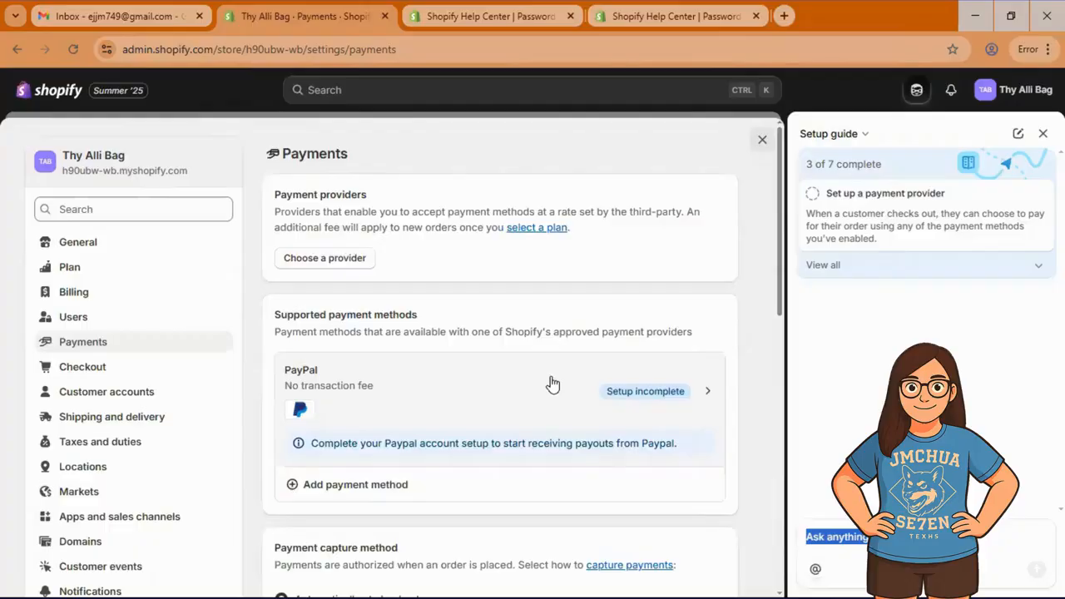
scroll(551, 383, down, 1)
scroll(585, 390, up, 1)
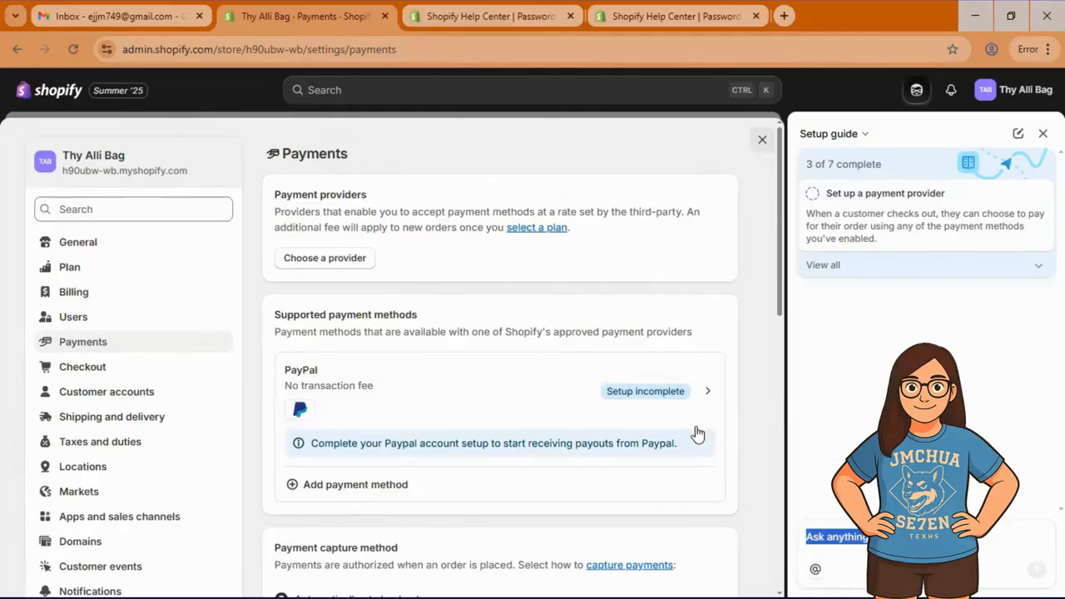
scroll(614, 363, down, 2)
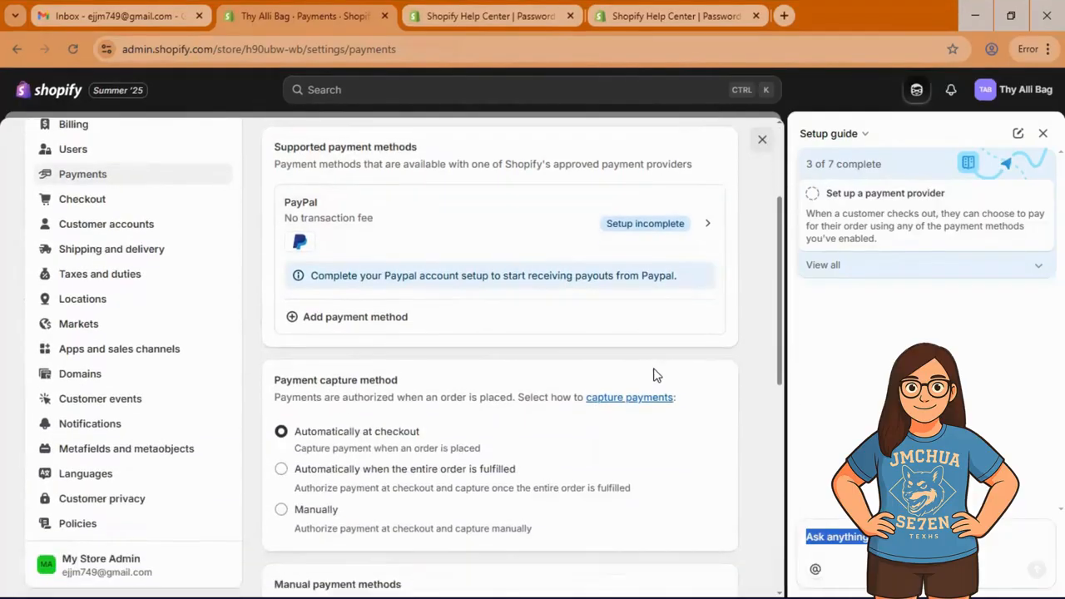
scroll(653, 374, down, 6)
scroll(613, 316, down, 1)
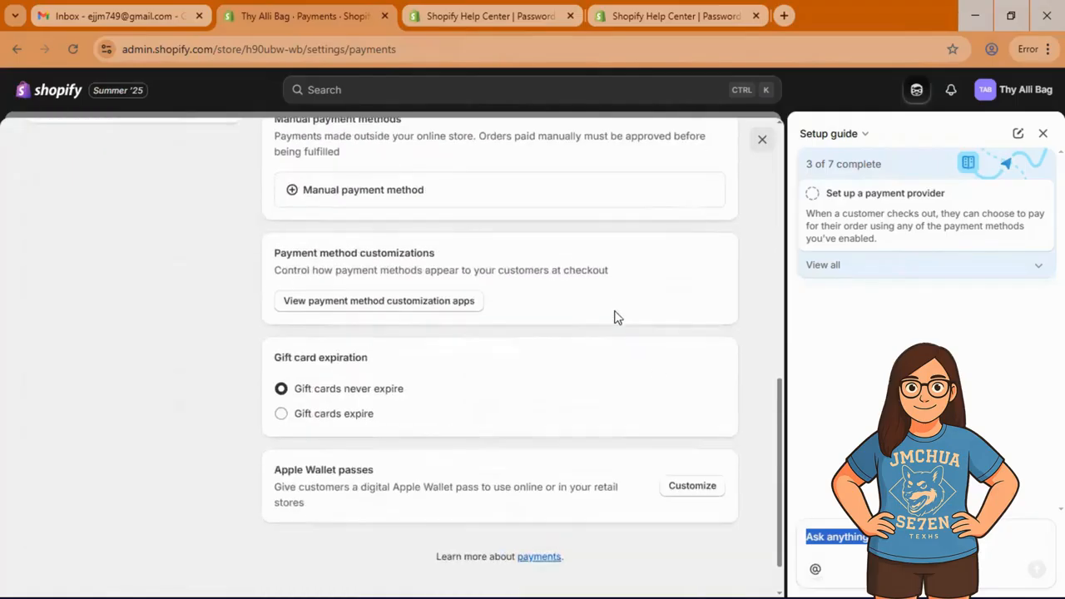
scroll(675, 337, up, 7)
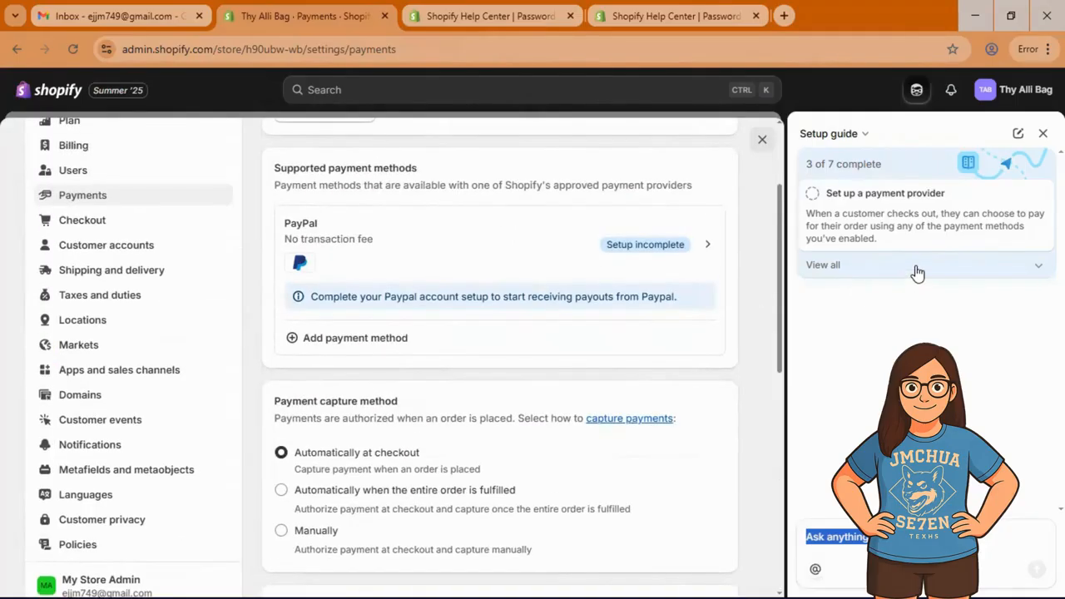
click(914, 268)
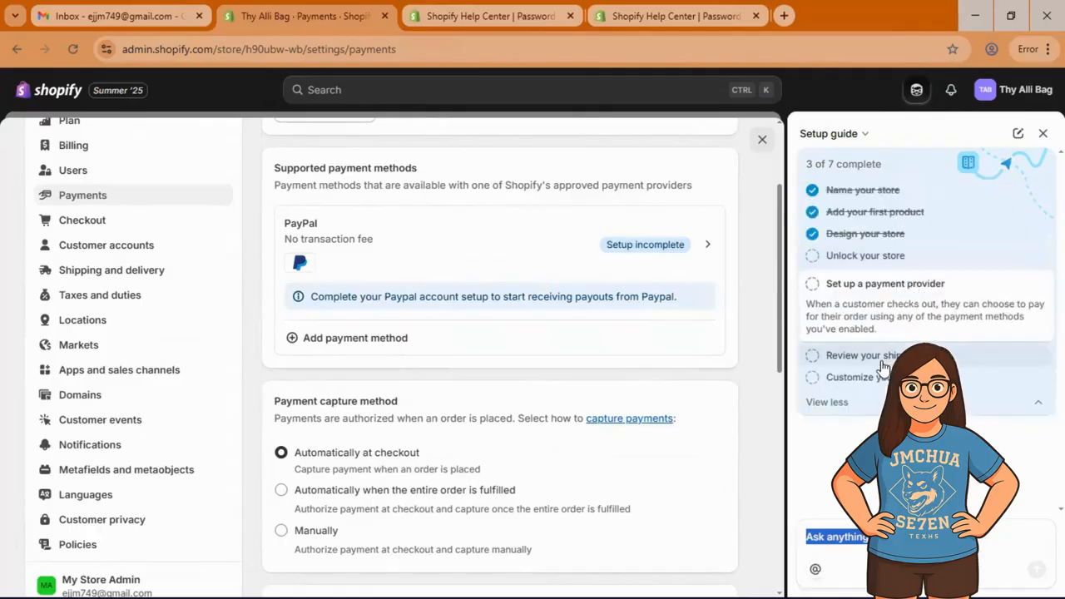
click(882, 366)
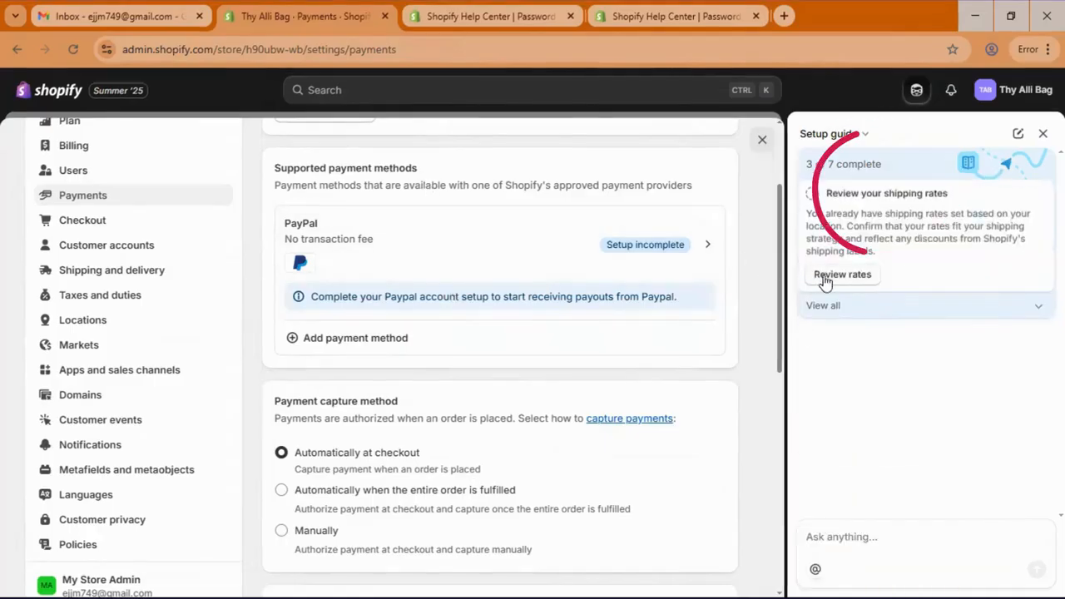
Step: Open Shipping and delivery to review rates, then expand the 'Customize your domain' task
click(824, 279)
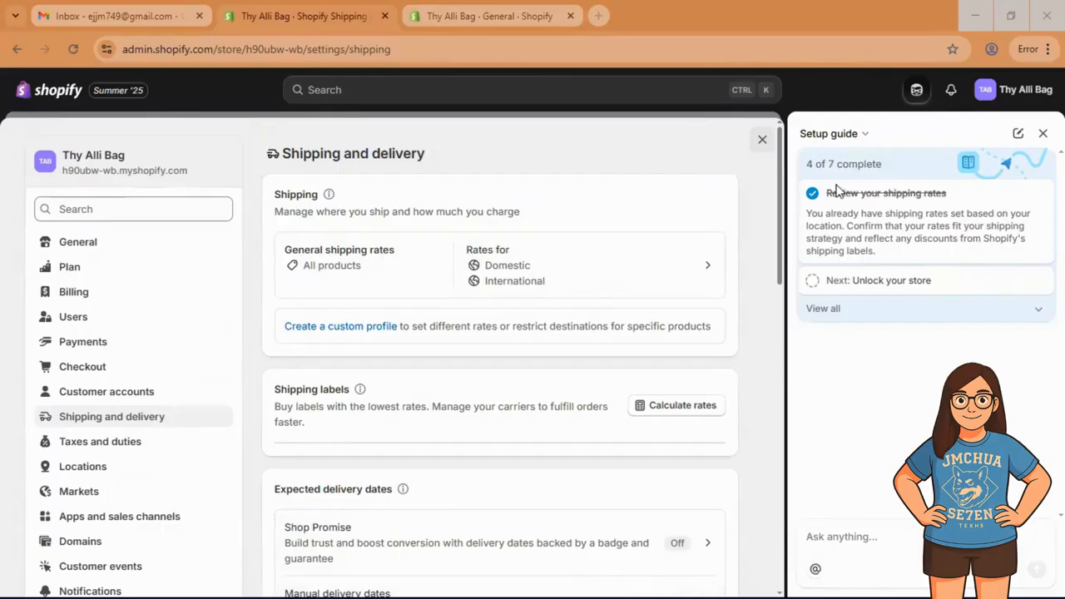
click(982, 310)
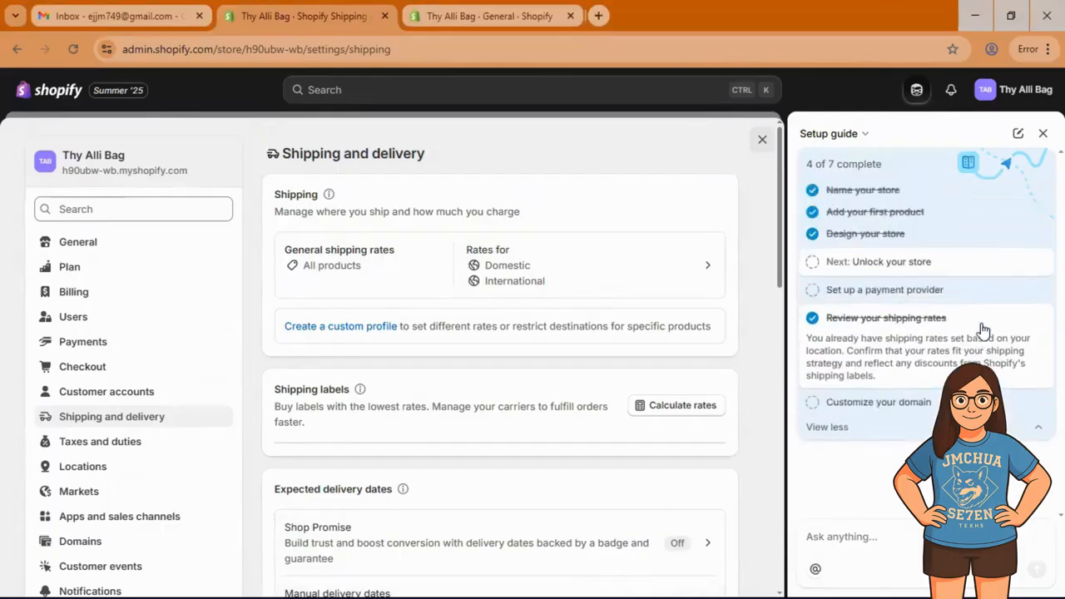
click(914, 413)
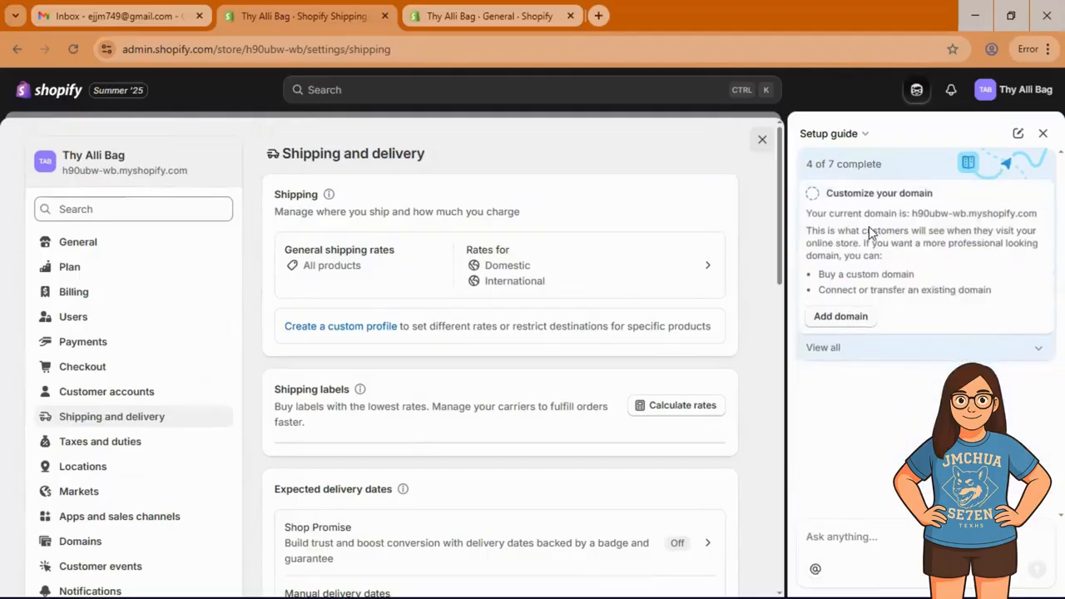
Step: Replace the store's myshopify.com domain with thyallibag.myshopify.com
click(841, 318)
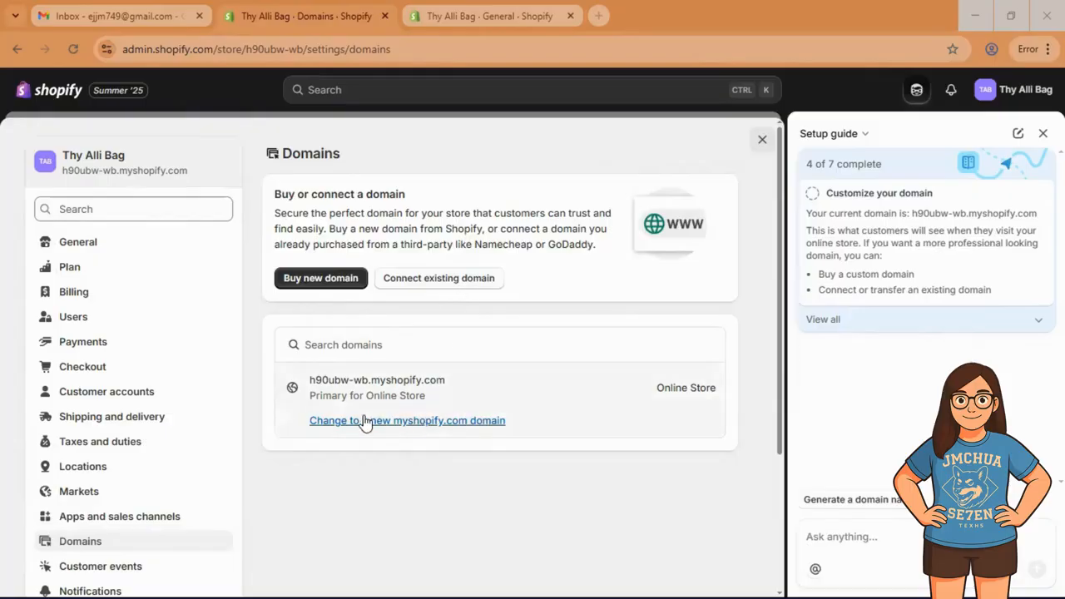
click(447, 421)
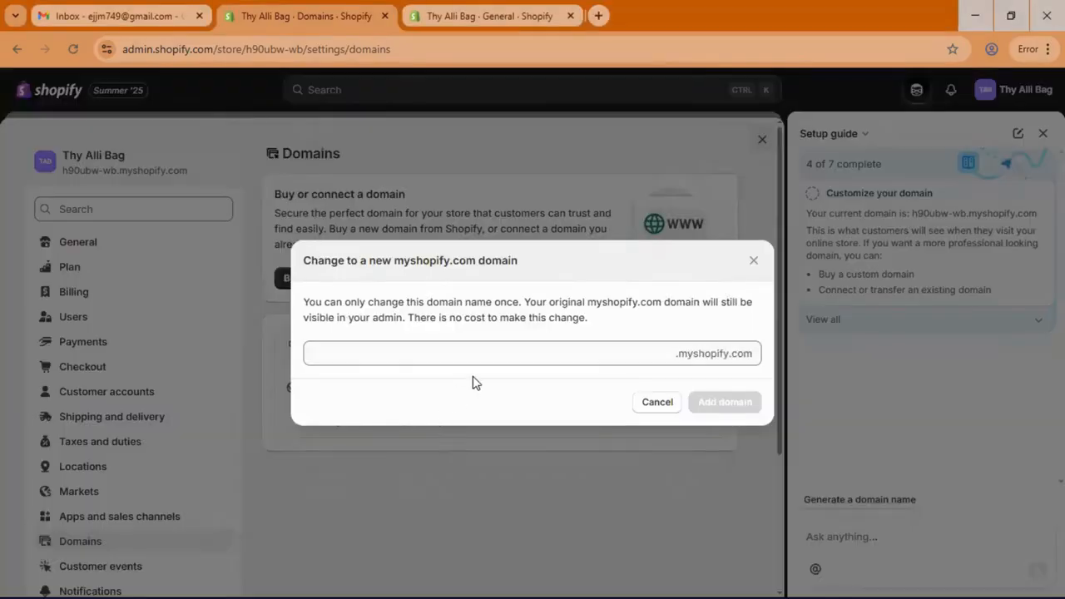
click(491, 347)
text(thy)
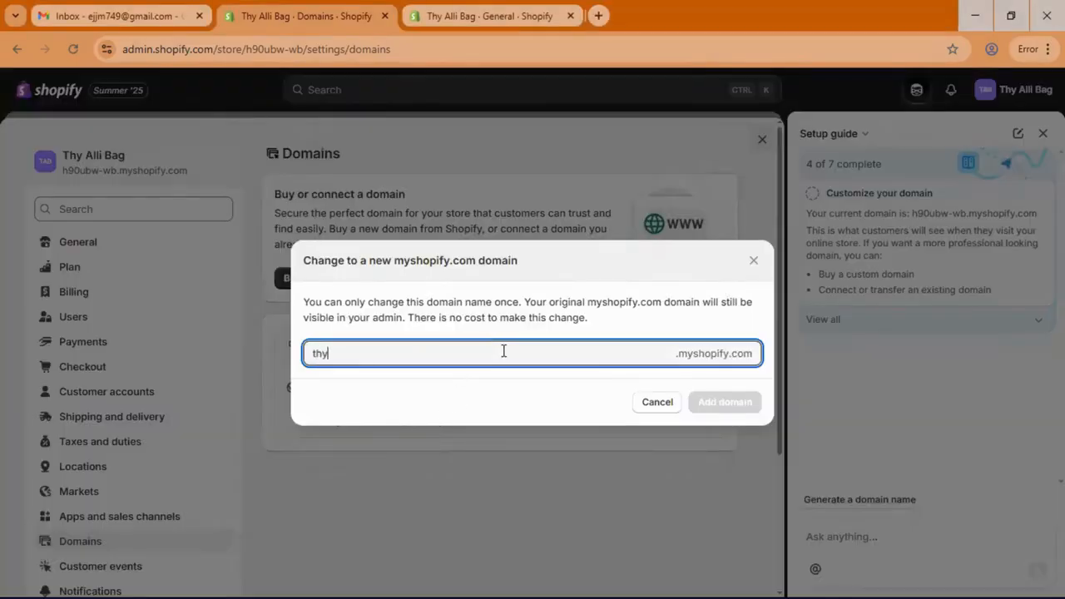
text(allibag)
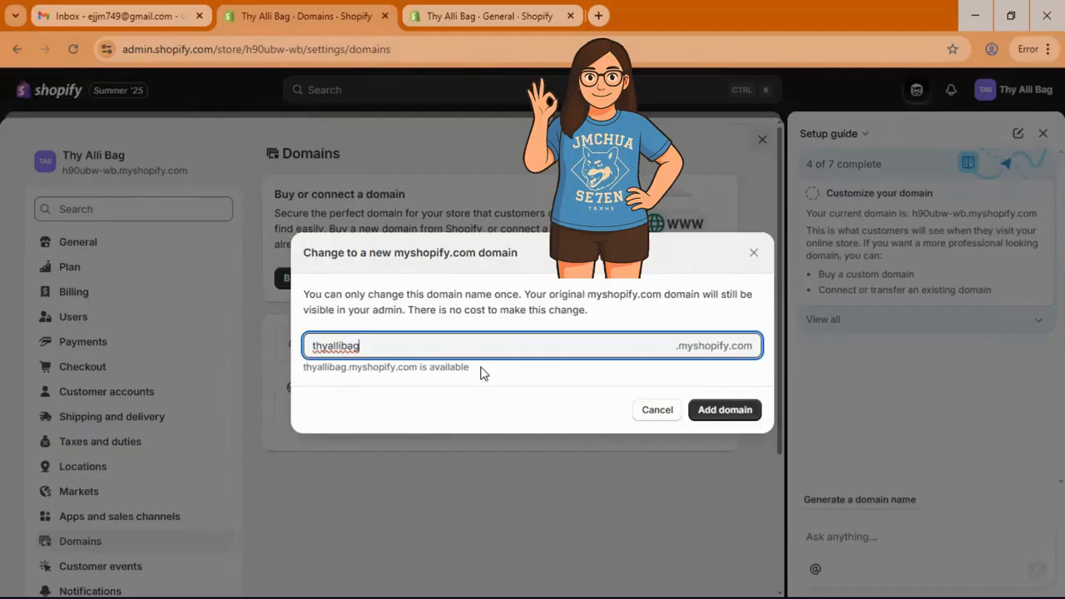
click(720, 416)
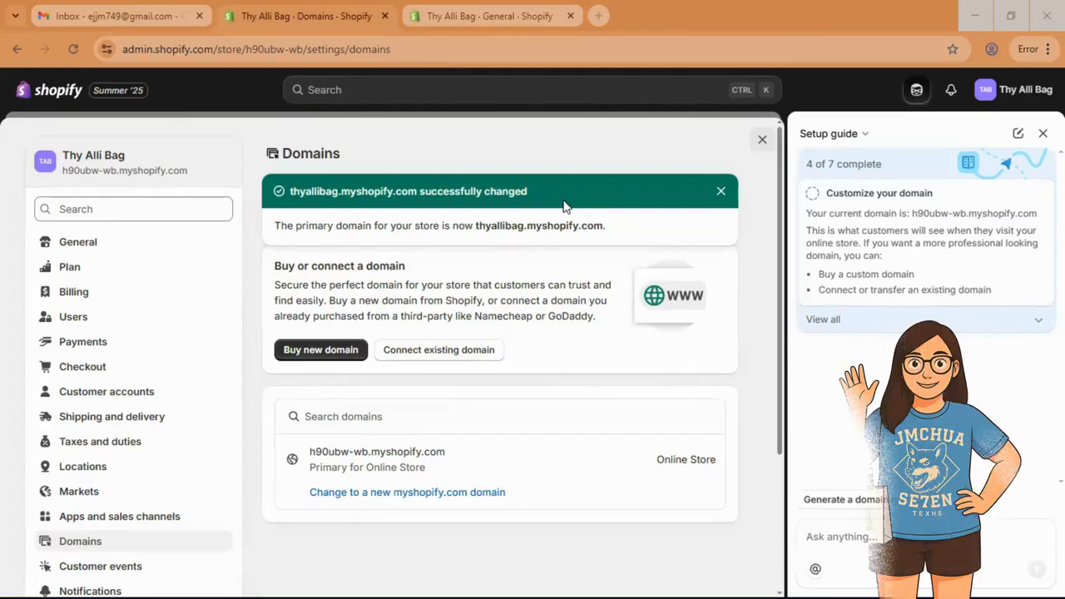
Step: Go to admin Home, then open Products to see the Alli Bag backpack listing
drag(289, 192, 540, 200)
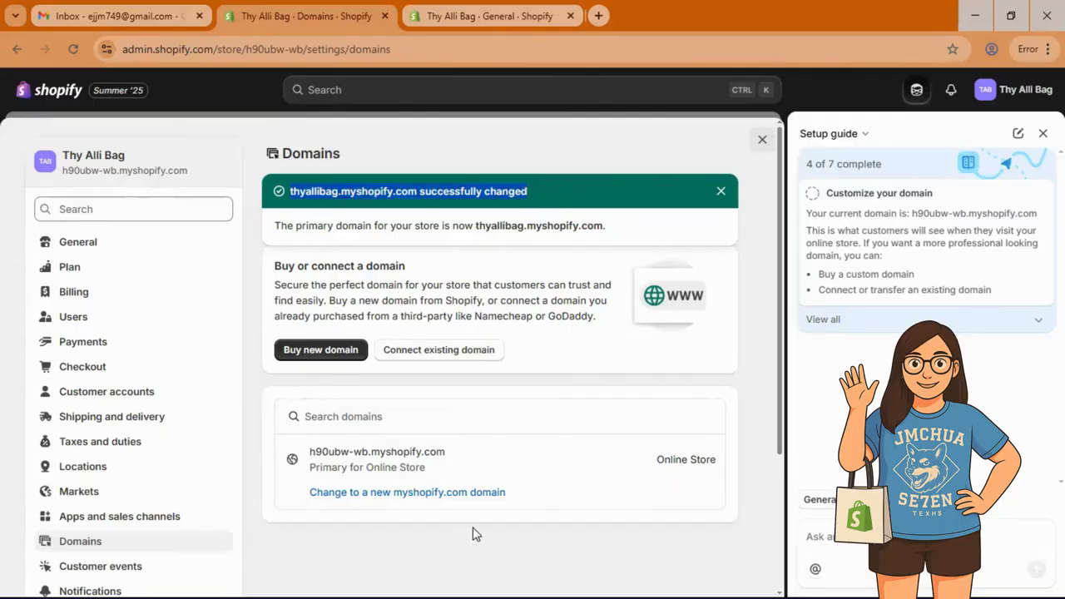
scroll(517, 547, down, 1)
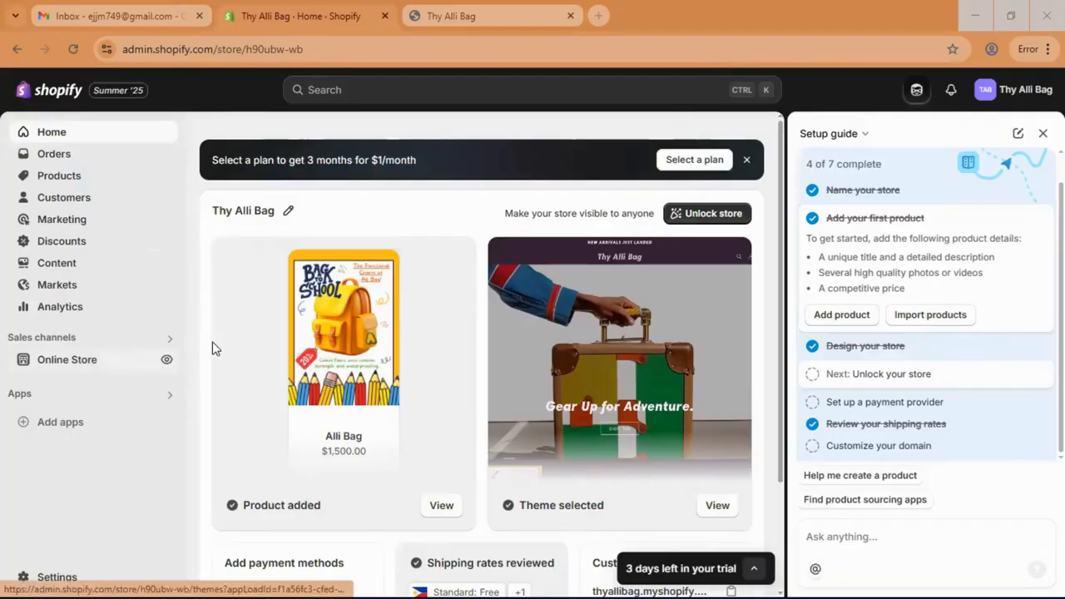
click(58, 138)
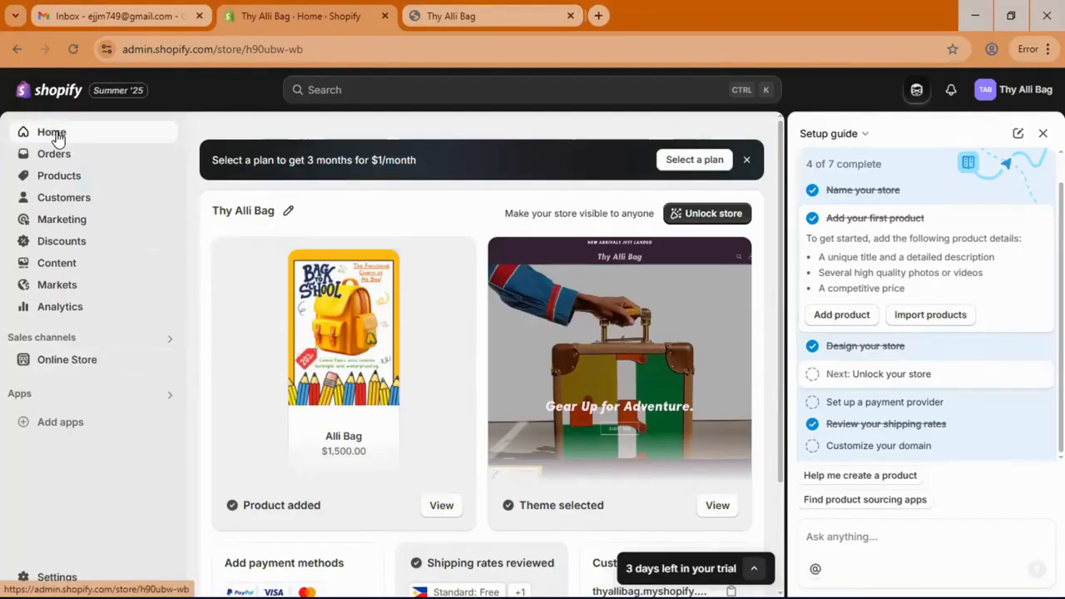
click(67, 177)
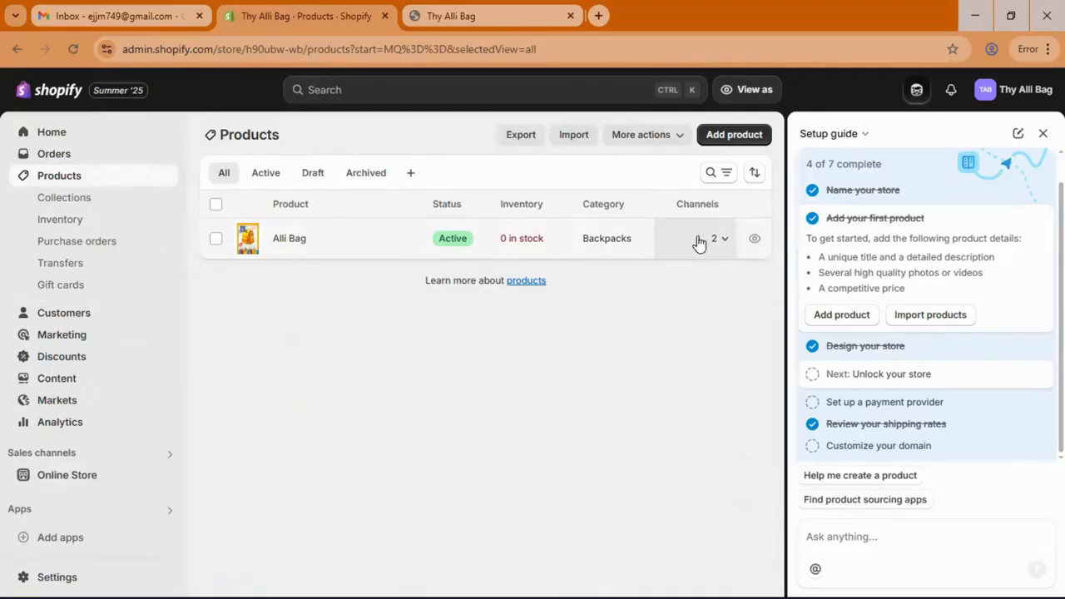
Step: Preview the Alli Bag product page on the Radiant storefront, priced $1,500.00 and Sold out
click(754, 240)
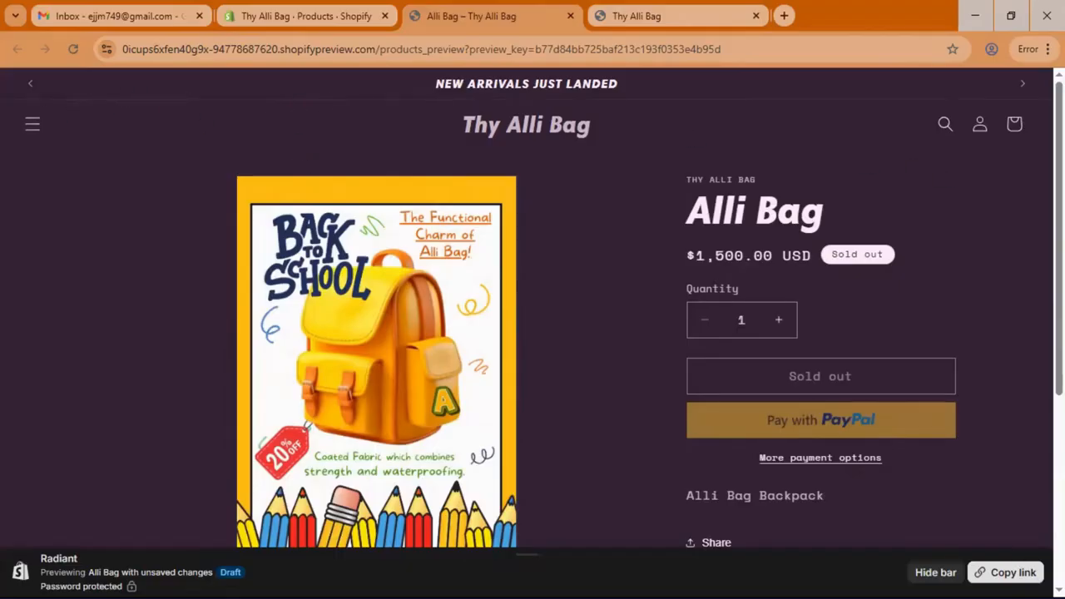
scroll(989, 392, down, 1)
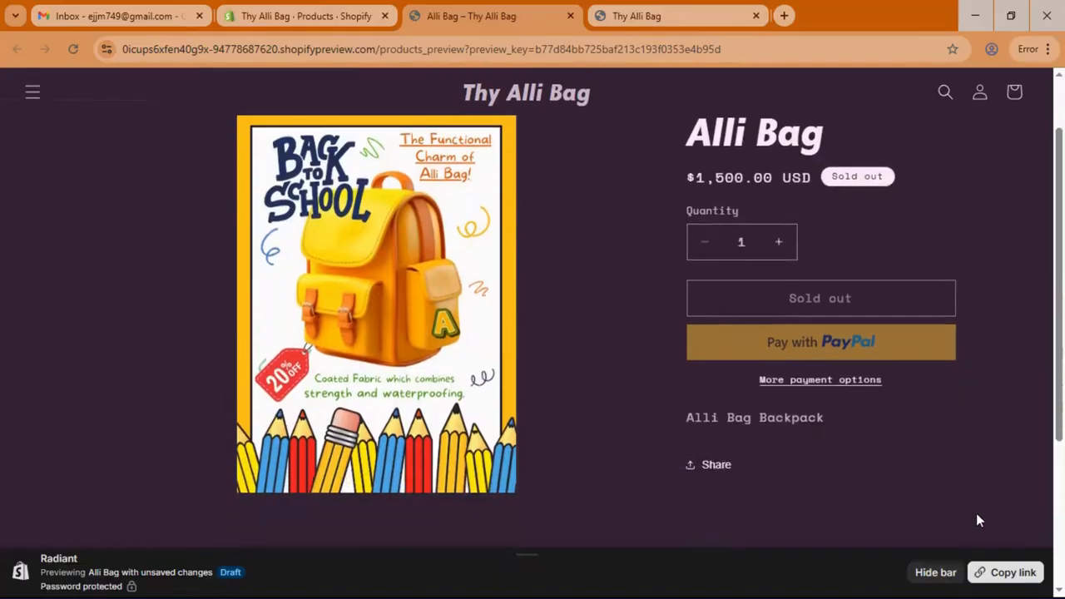
scroll(898, 208, up, 1)
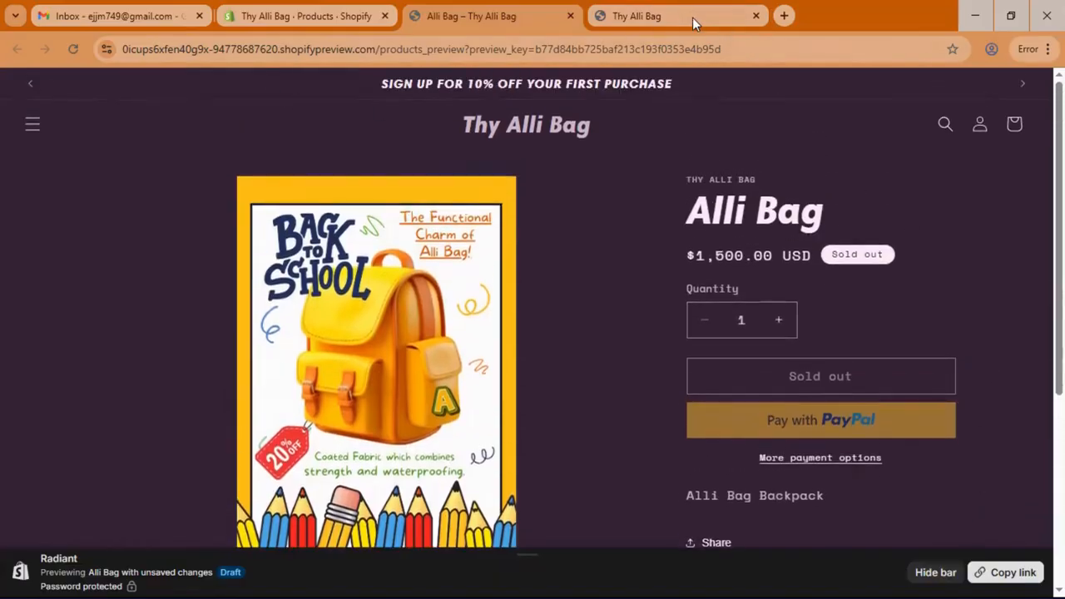
mouse_move(683, 18)
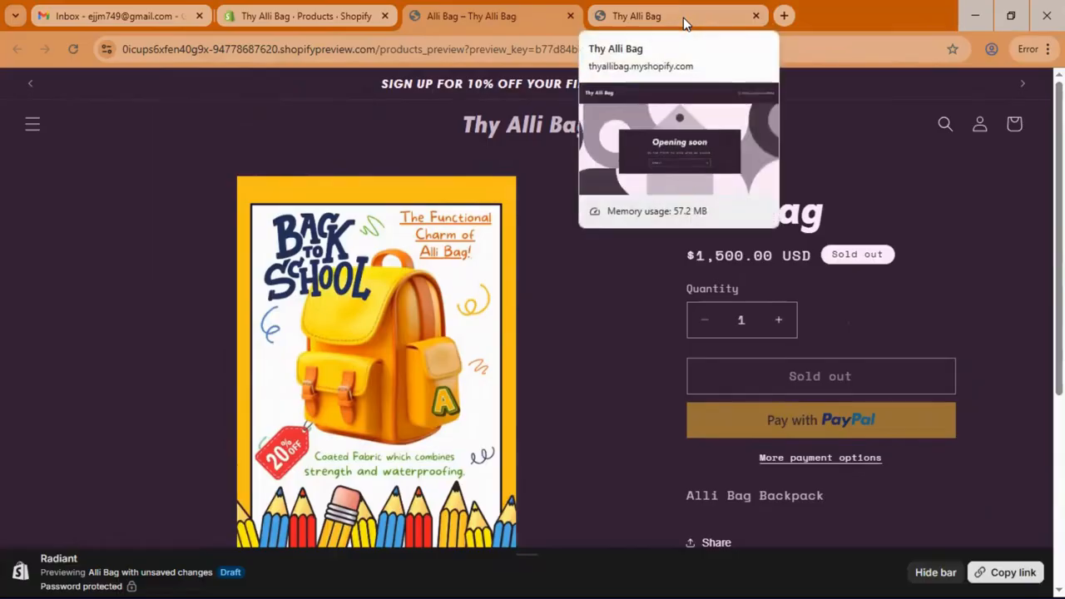
Step: Load thyallibag.myshopify.com in the fourth tab, confirm the Opening soon page, then close it
click(683, 18)
click(488, 51)
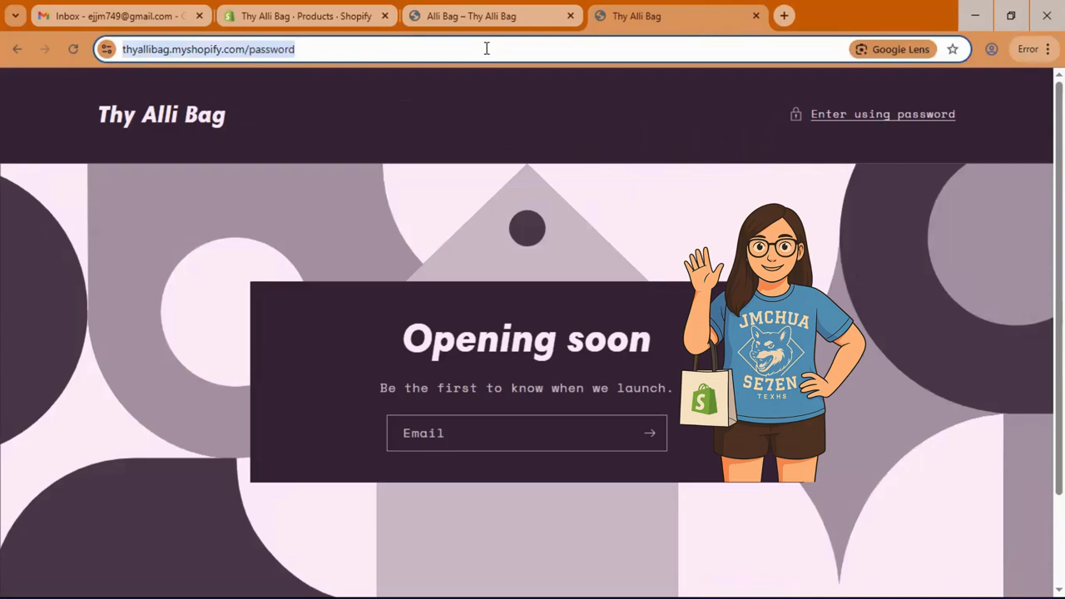
text(http://thyallibag.shopify.com/)
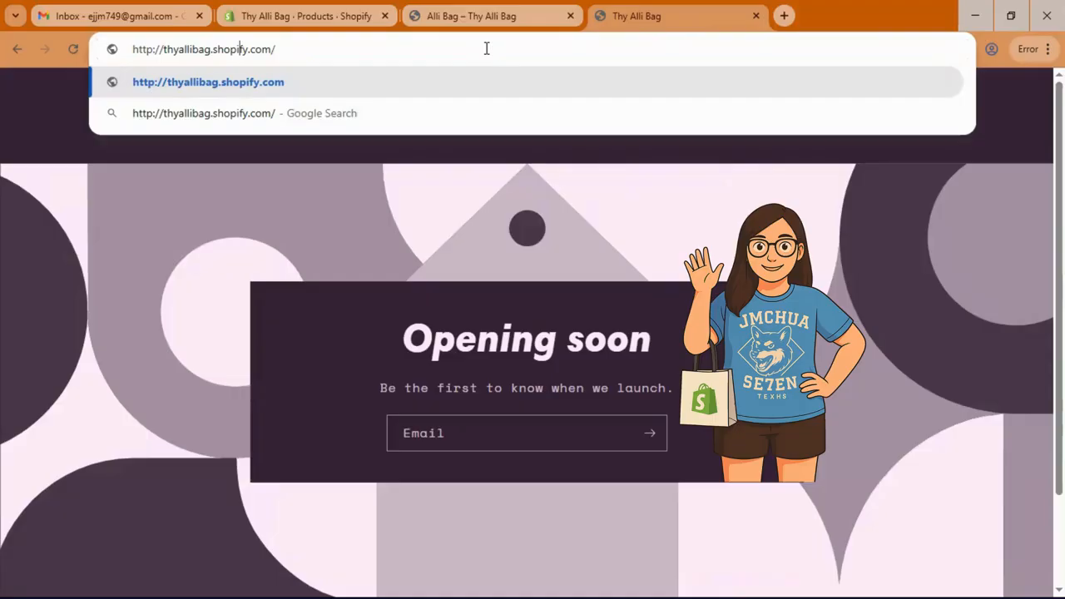
text(m)
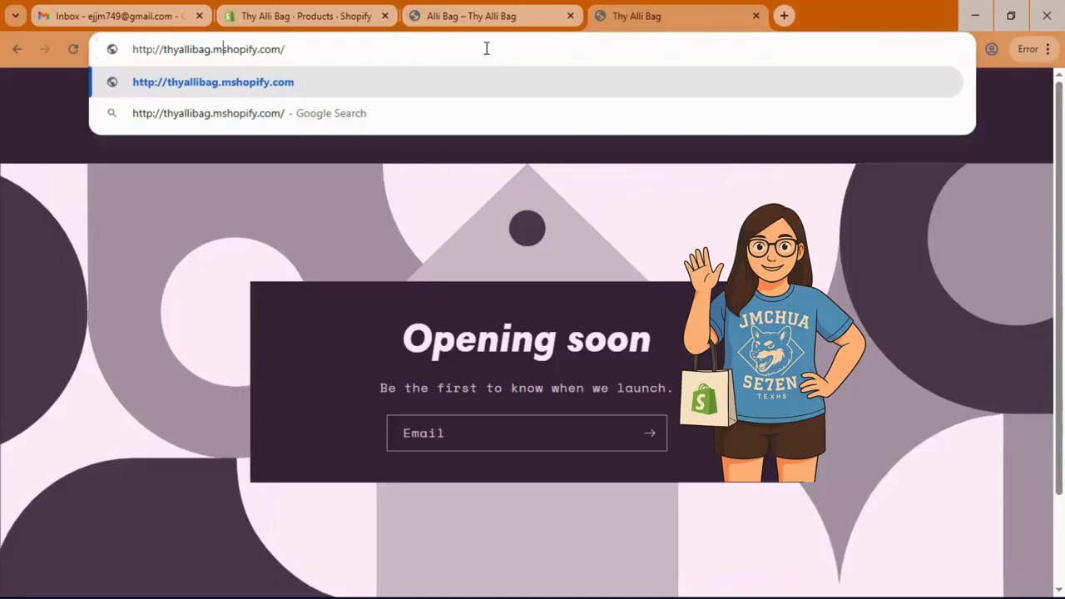
key(Return)
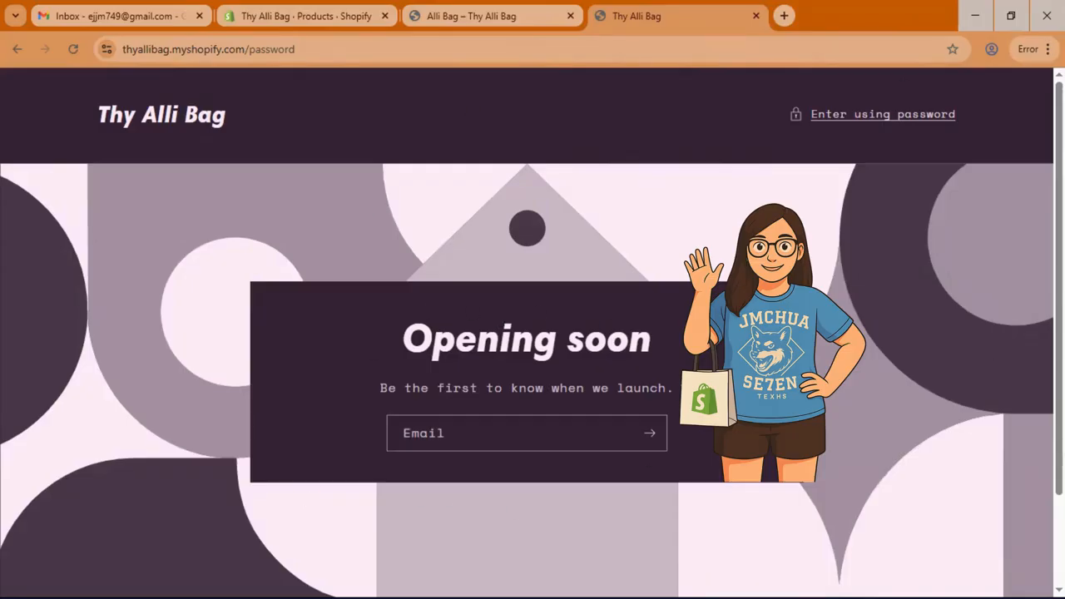
click(754, 16)
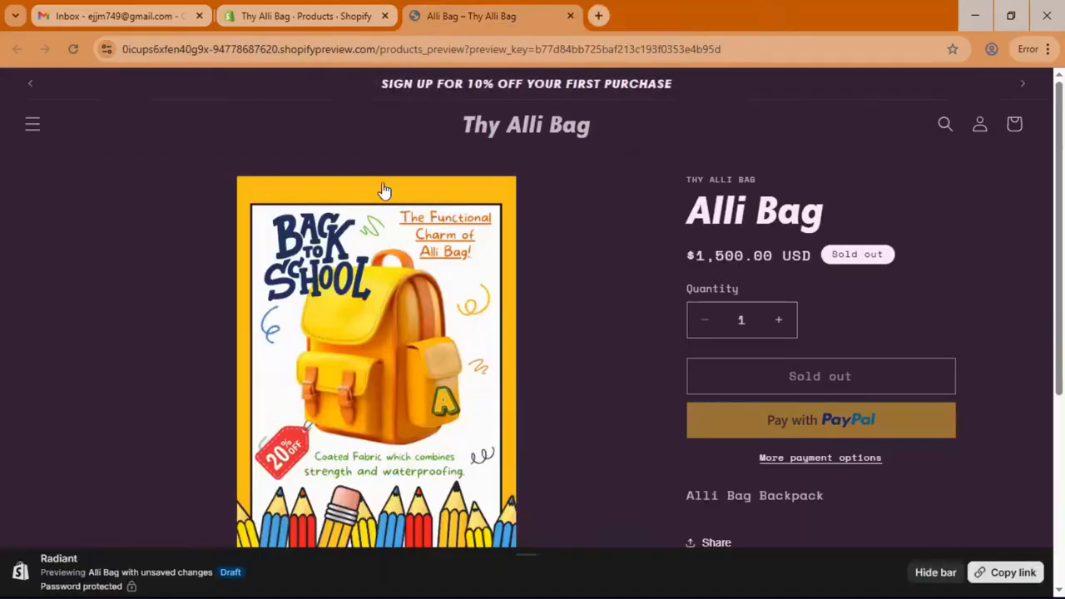